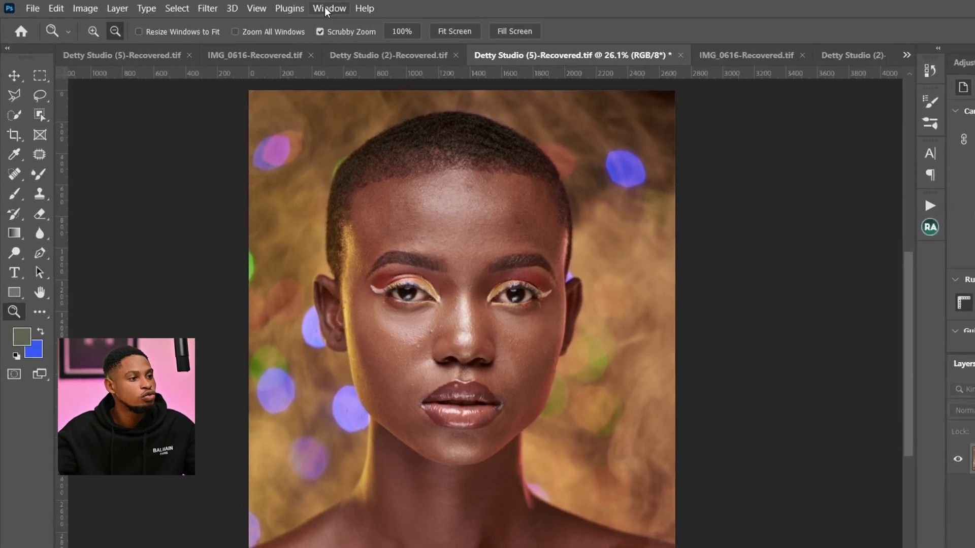
# Step: Show the Actions panel and turn off its Button Mode
pyautogui.click(327, 9)
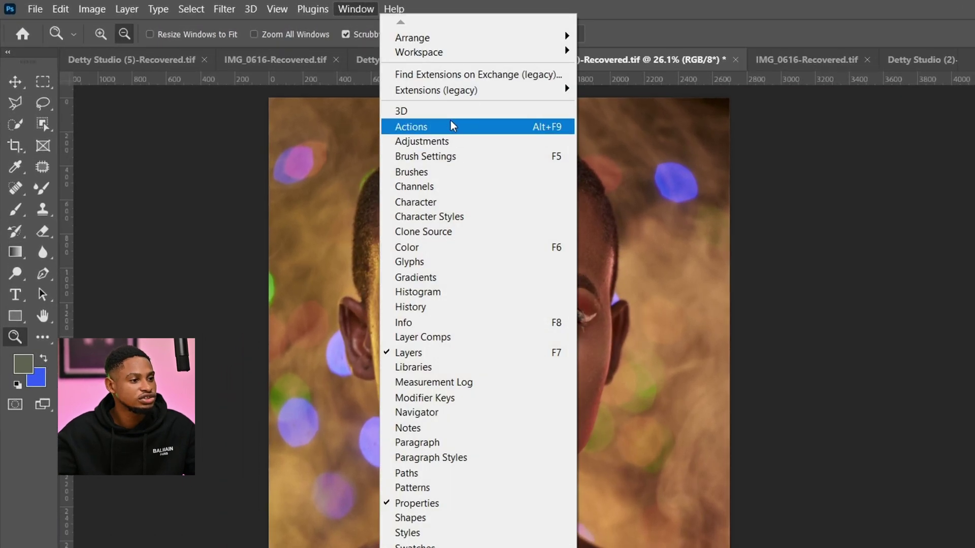
pyautogui.click(462, 126)
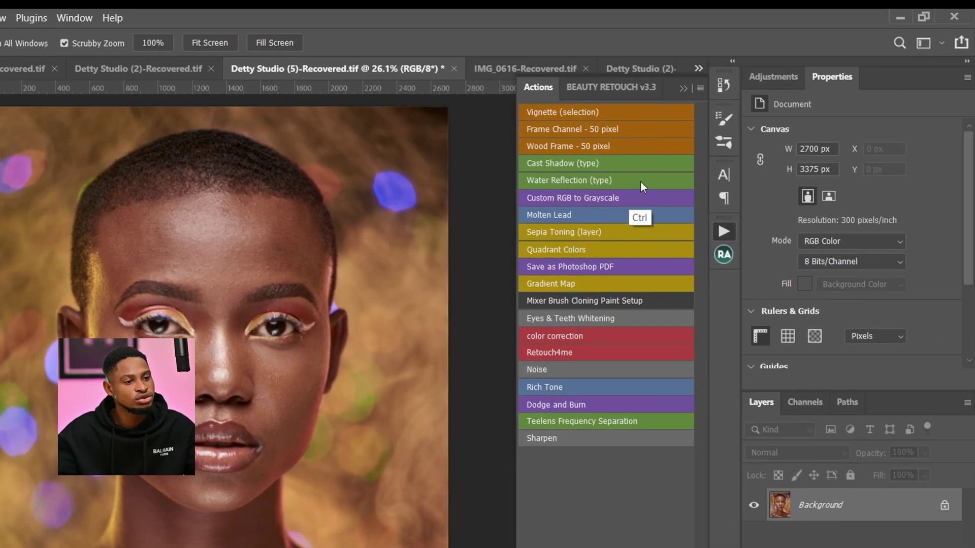
pyautogui.click(699, 89)
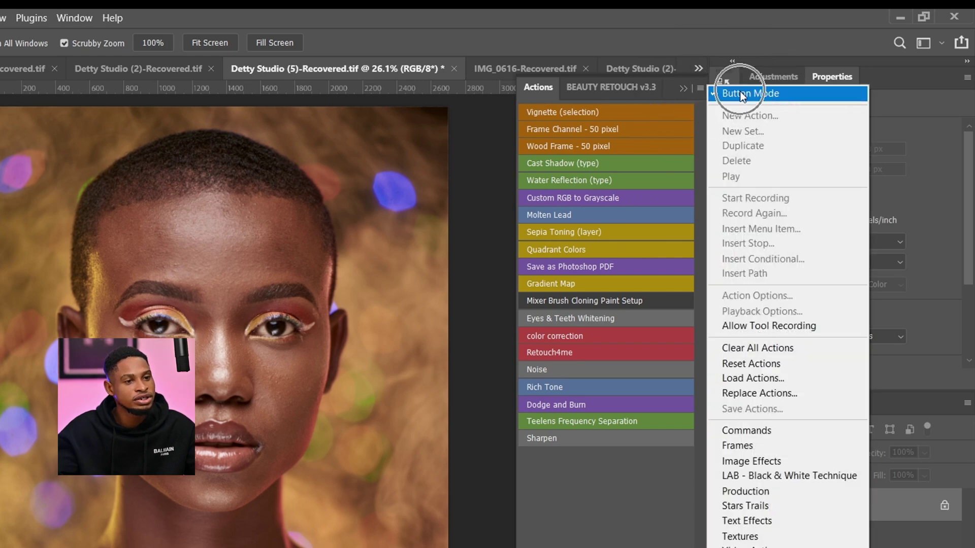
pyautogui.click(741, 93)
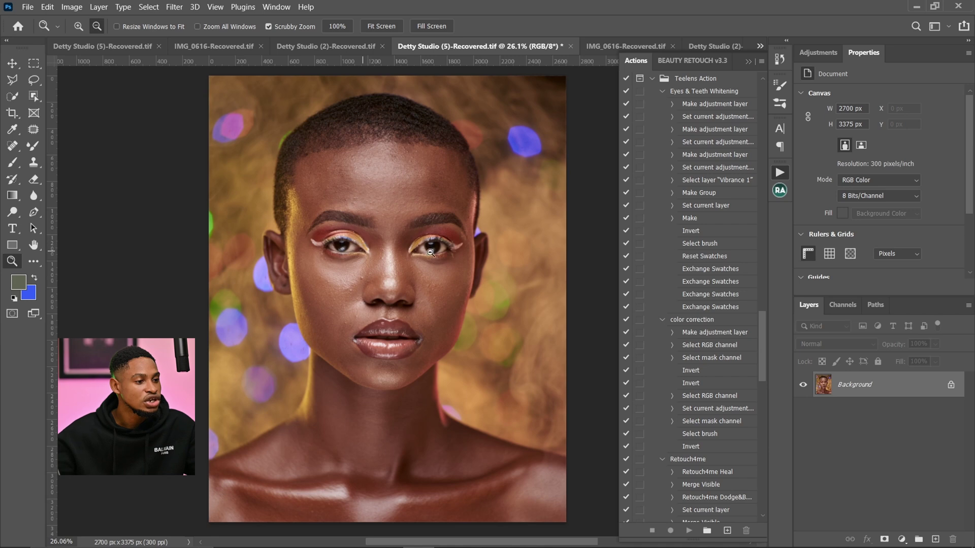
# Step: Create a new action set named "video test" at the end of the actions list
pyautogui.moveTo(763, 353); pyautogui.dragTo(763, 406)
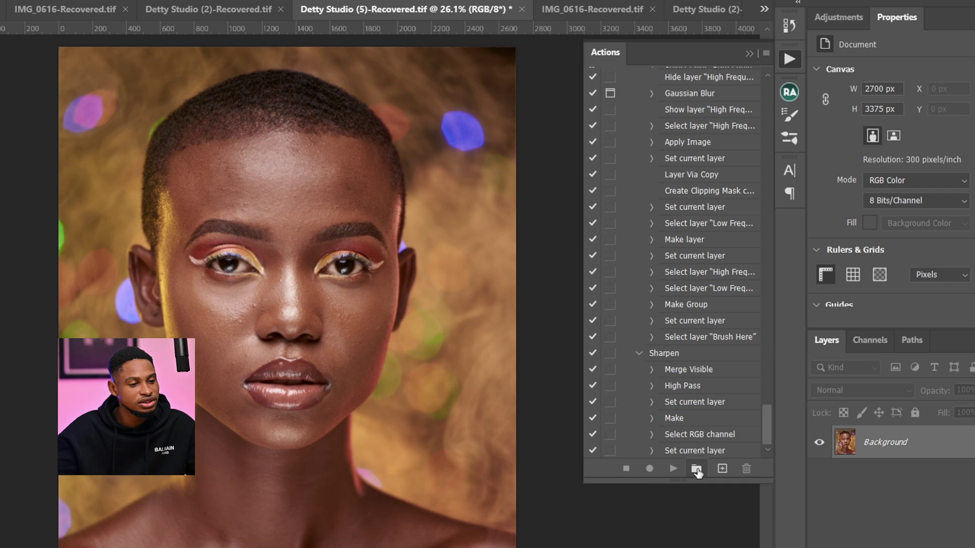
pyautogui.click(696, 469)
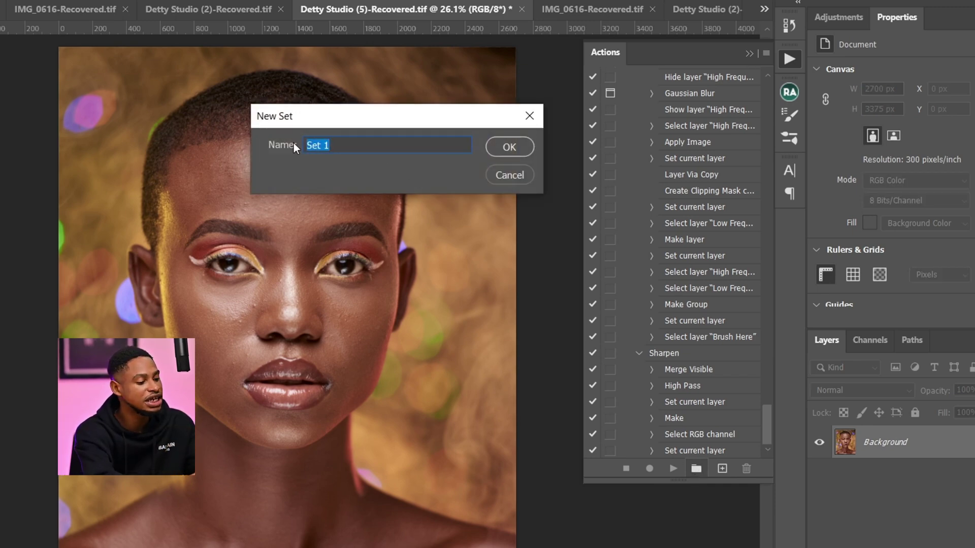
pyautogui.write('video test')
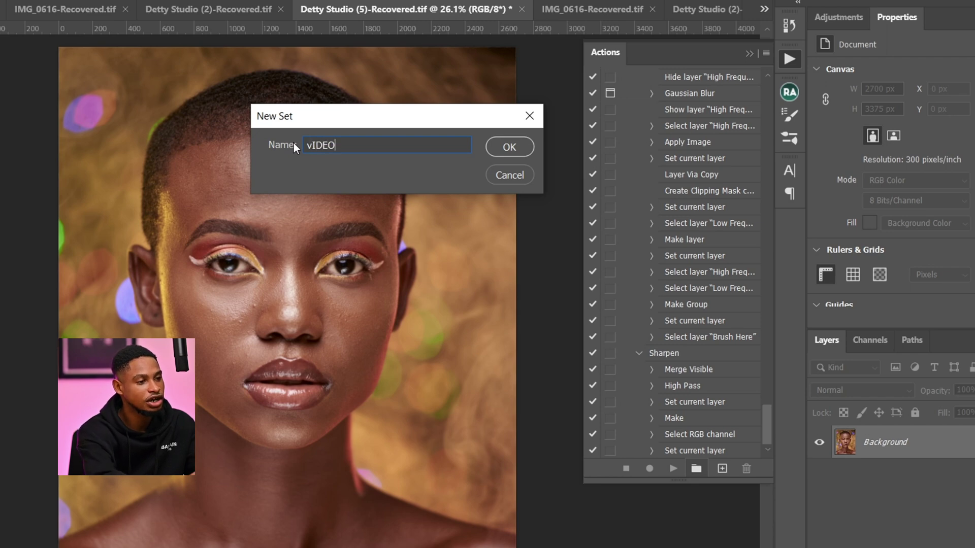
pyautogui.press('Return')
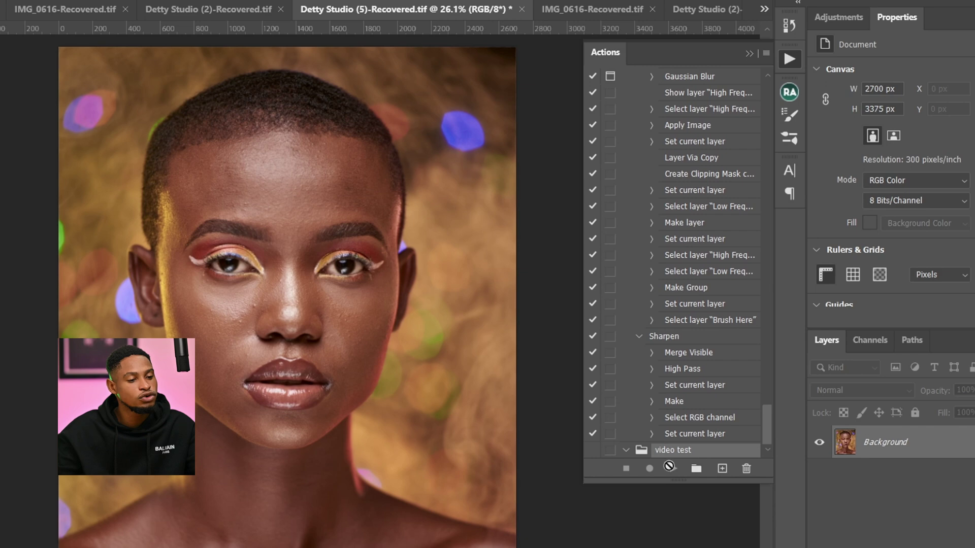
pyautogui.press('ctrl')
pyautogui.press('ctrl')
pyautogui.press('ctrl')
pyautogui.press('ctrl')
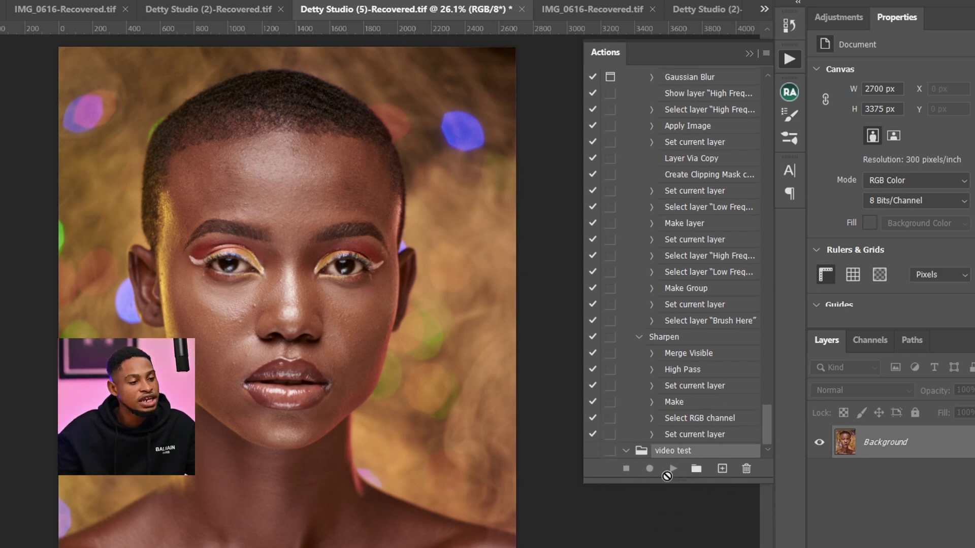
# Step: Start a new action in the video test set and name it "Frequencey separtion"
pyautogui.click(722, 469)
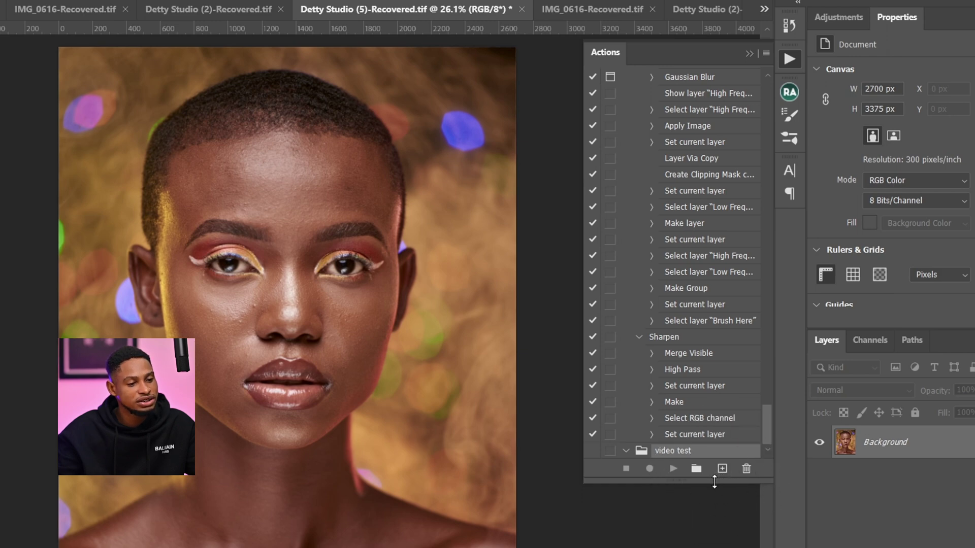
pyautogui.click(722, 469)
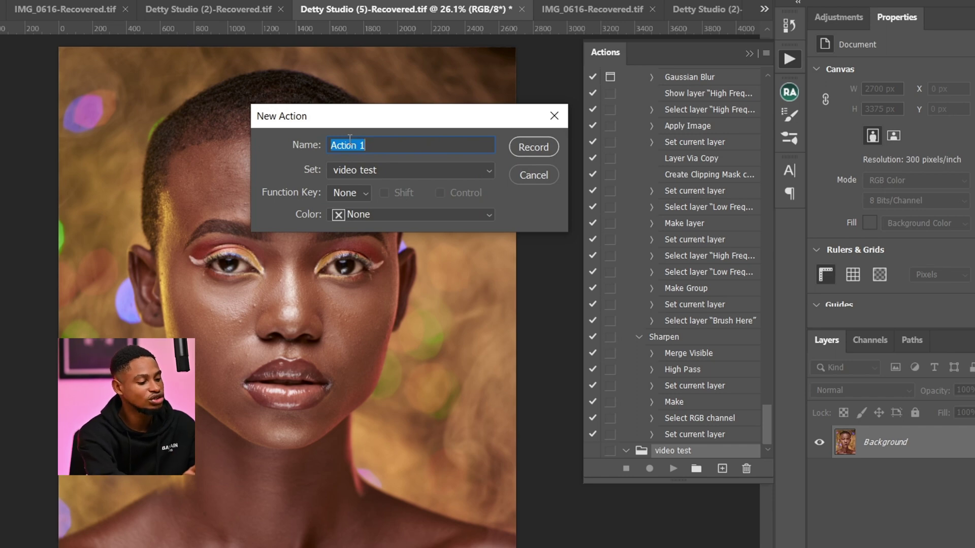
pyautogui.write('Fre')
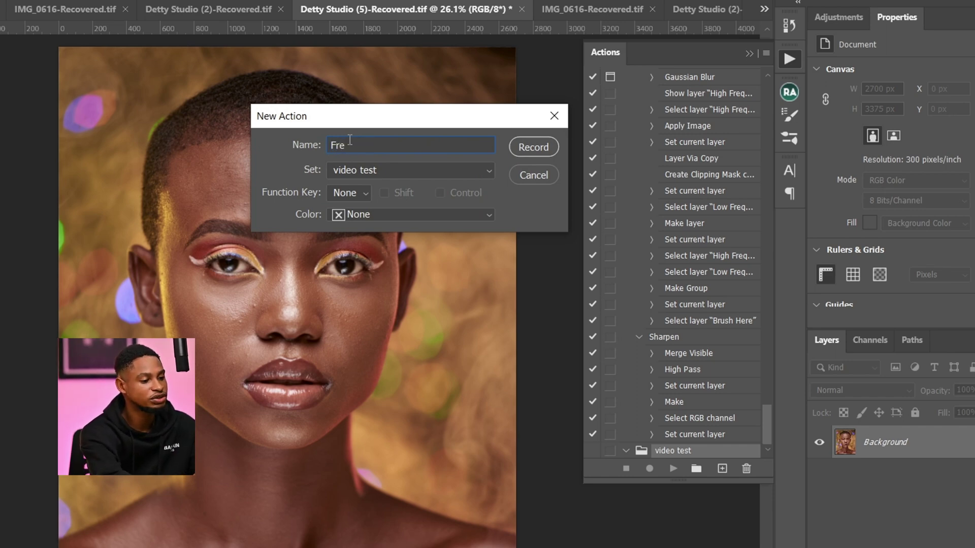
pyautogui.write('quencey separtion')
# Step: Try assigning the new action to the Teelens Action set, and return it to video test
pyautogui.click(358, 167)
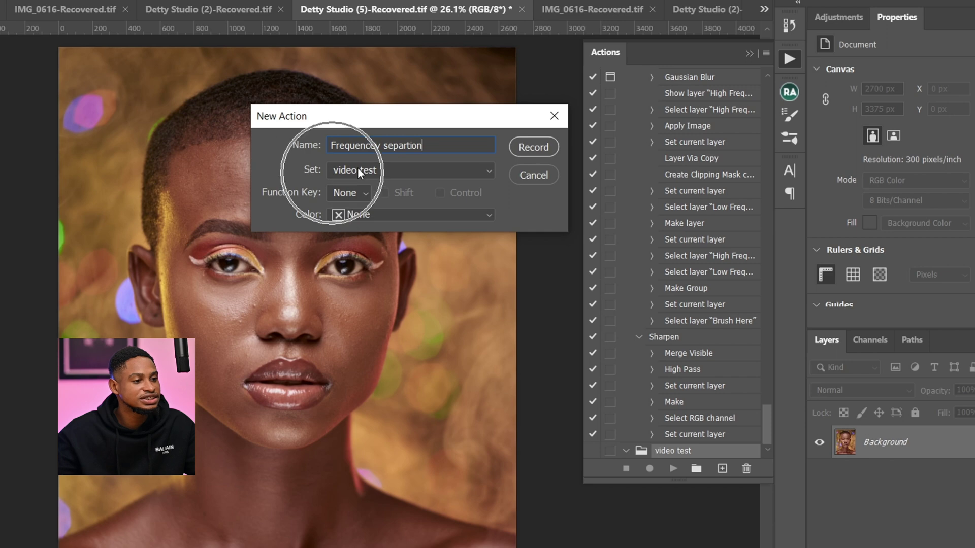
pyautogui.click(373, 213)
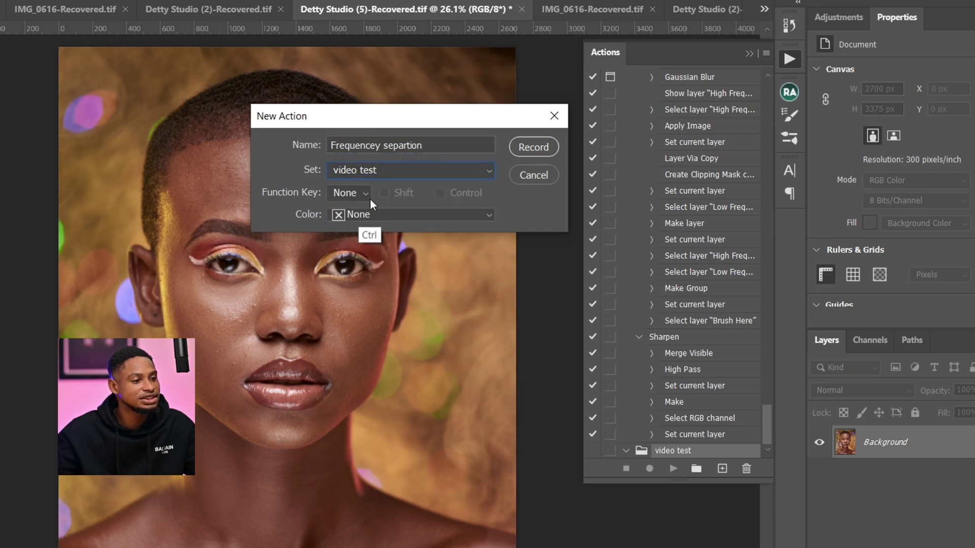
pyautogui.click(365, 170)
pyautogui.click(378, 186)
pyautogui.click(376, 172)
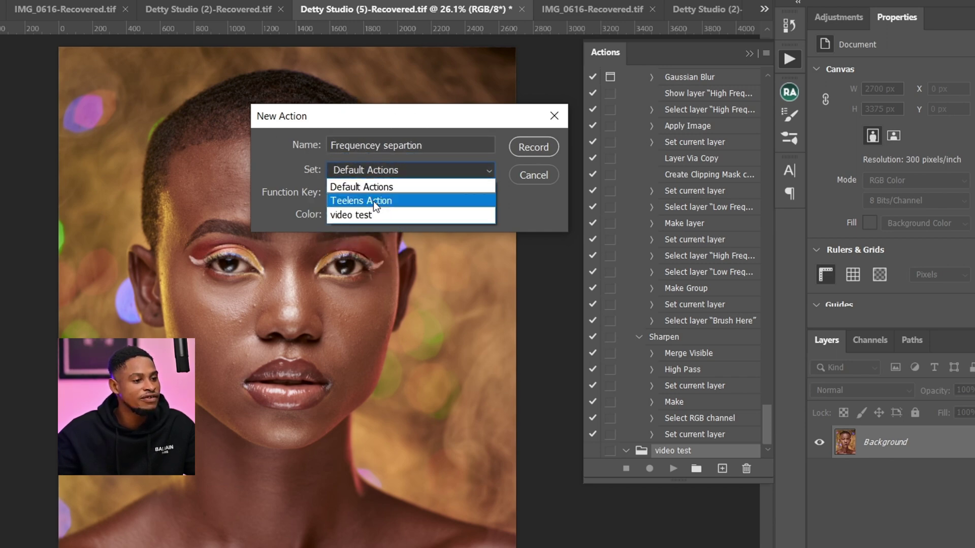
pyautogui.click(373, 201)
pyautogui.press('ctrl')
pyautogui.press('ctrl')
pyautogui.press('ctrl')
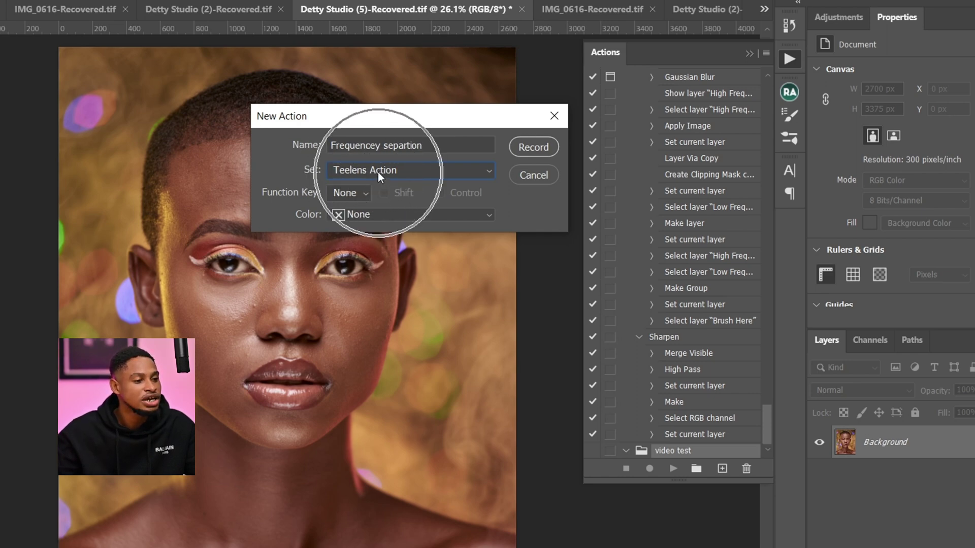
pyautogui.click(378, 171)
pyautogui.click(366, 215)
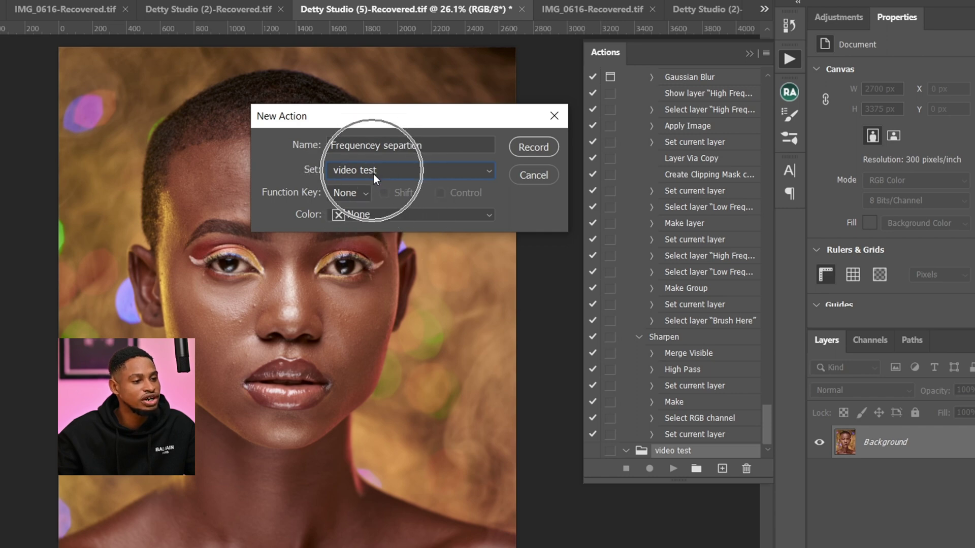
# Step: Set the new action's color to Green and begin recording it
pyautogui.click(365, 213)
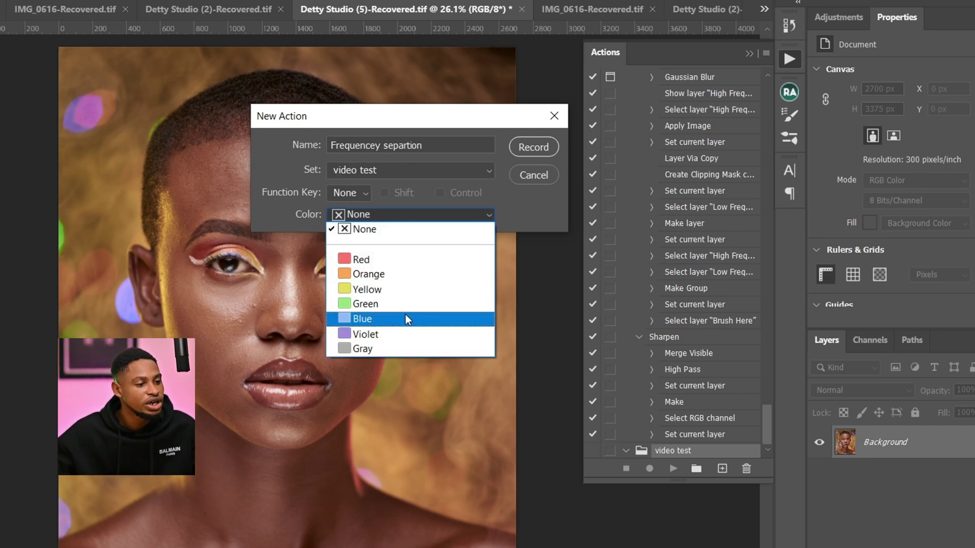
pyautogui.click(384, 304)
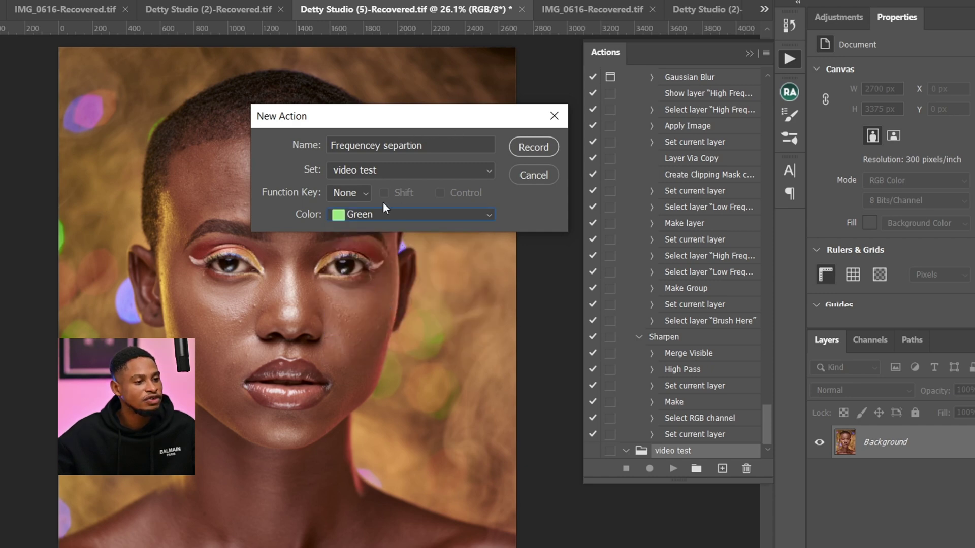
pyautogui.click(534, 147)
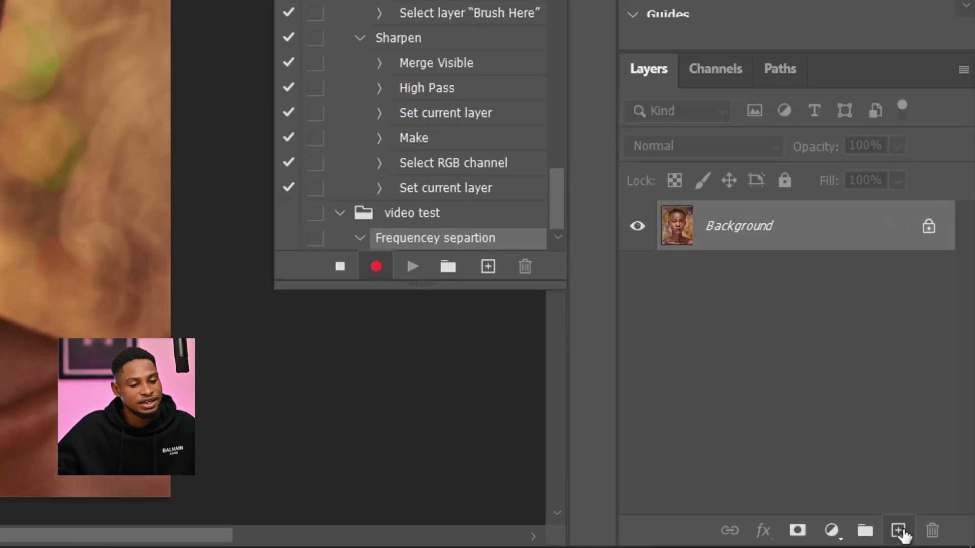
# Step: Add a new layer above Background and stamp all visible layers into it
pyautogui.press('ctrl')
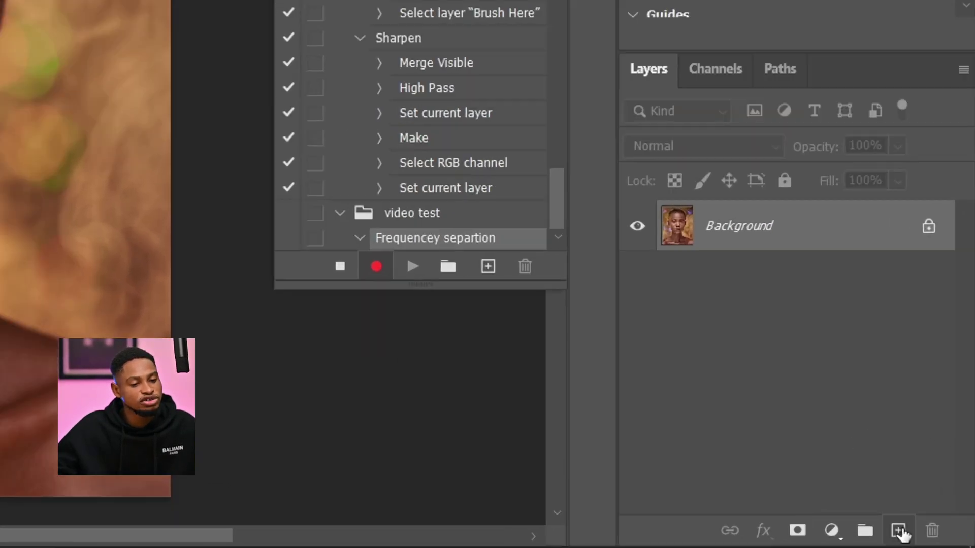
pyautogui.press('ctrl')
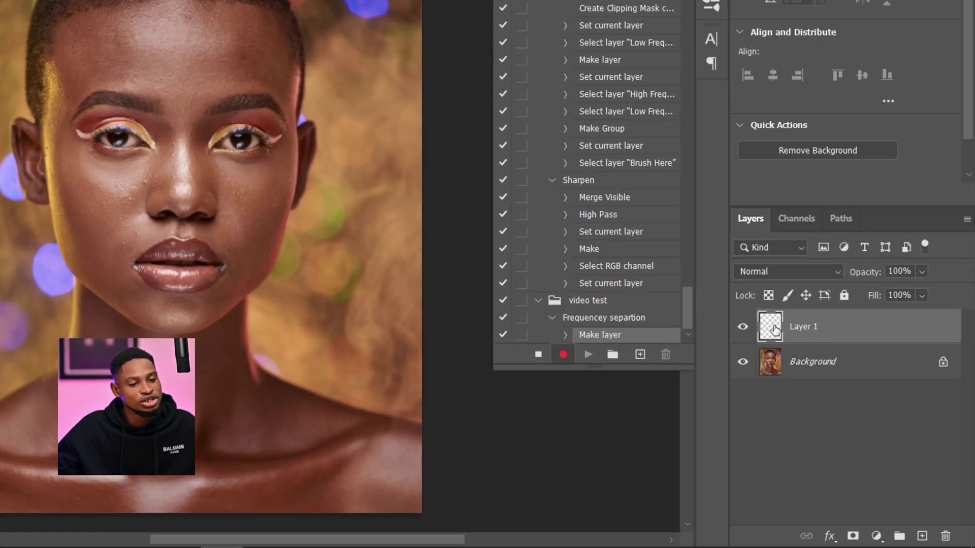
pyautogui.click(683, 226)
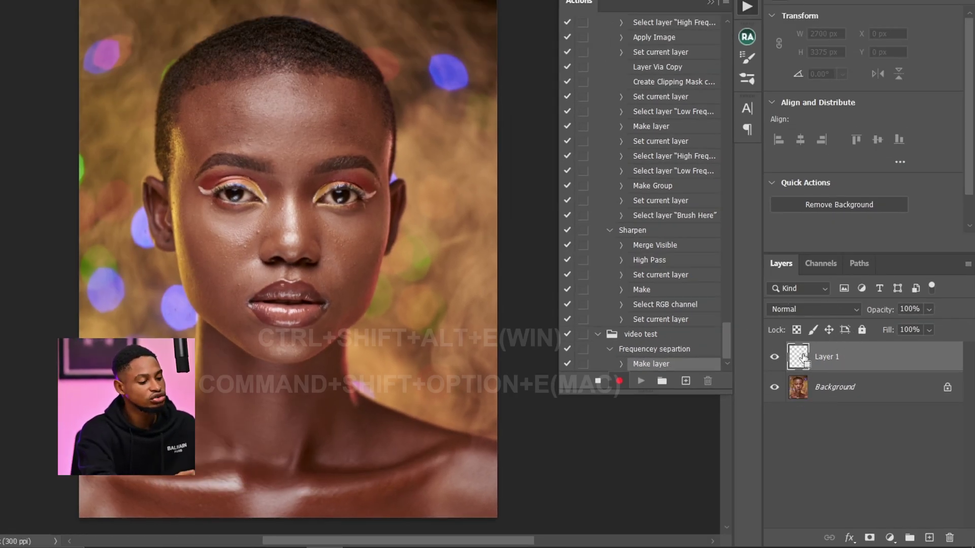
pyautogui.hotkey('ctrl', 'shift', 'alt', 'e')
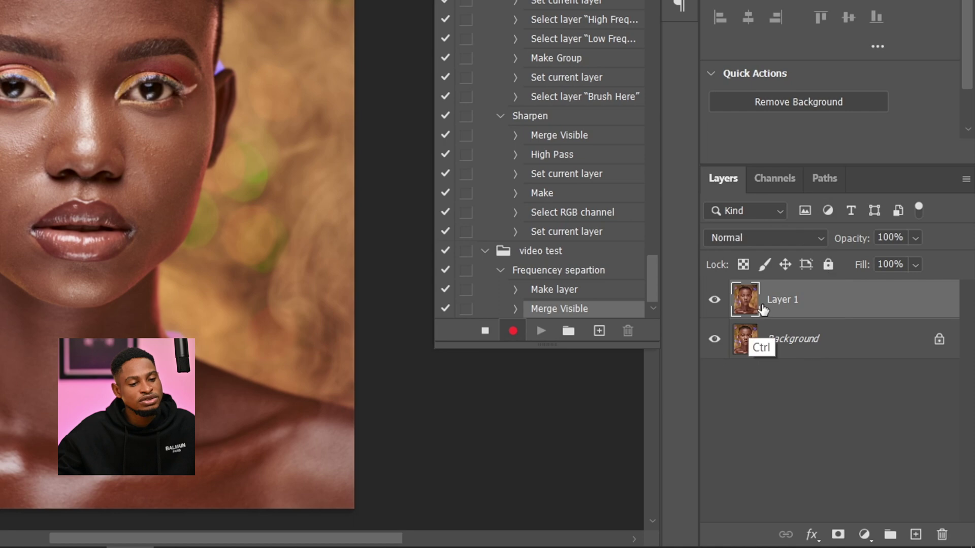
# Step: Duplicate the merged Layer 1
pyautogui.keyDown('ctrl'); pyautogui.click(743, 315); pyautogui.keyUp('ctrl')
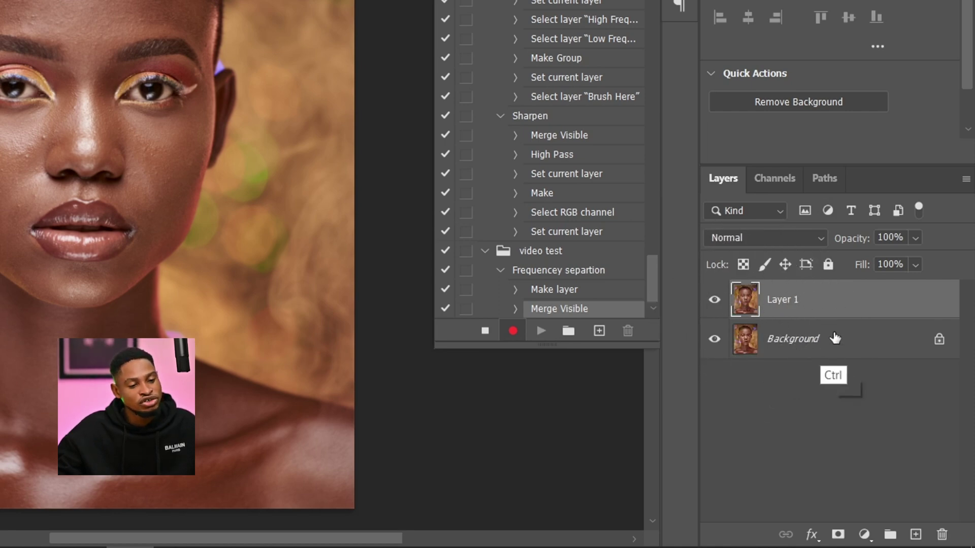
pyautogui.click(745, 301)
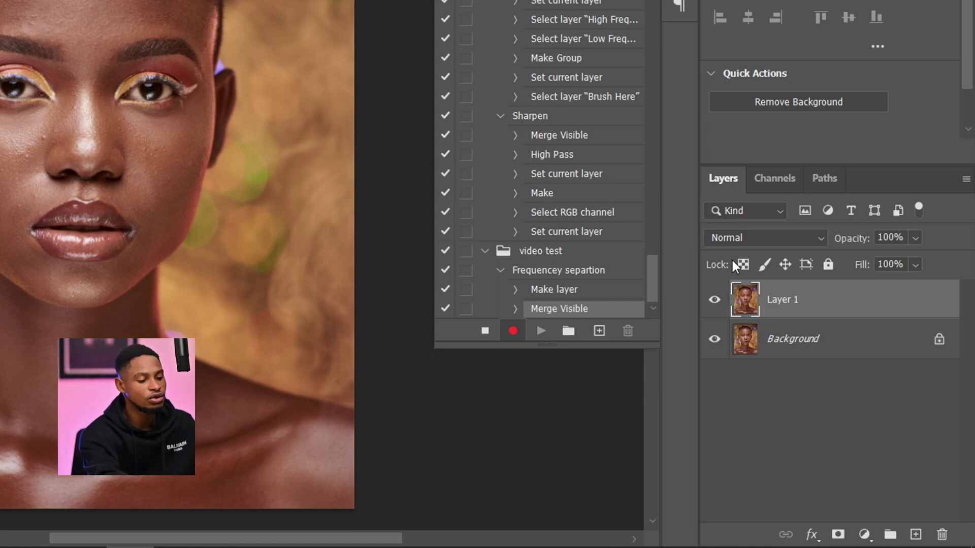
pyautogui.hotkey('ctrl', 'j')
# Step: Select Layer 1 beneath its copy and rename it "color"
pyautogui.keyDown('ctrl'); pyautogui.click(783, 345); pyautogui.keyUp('ctrl')
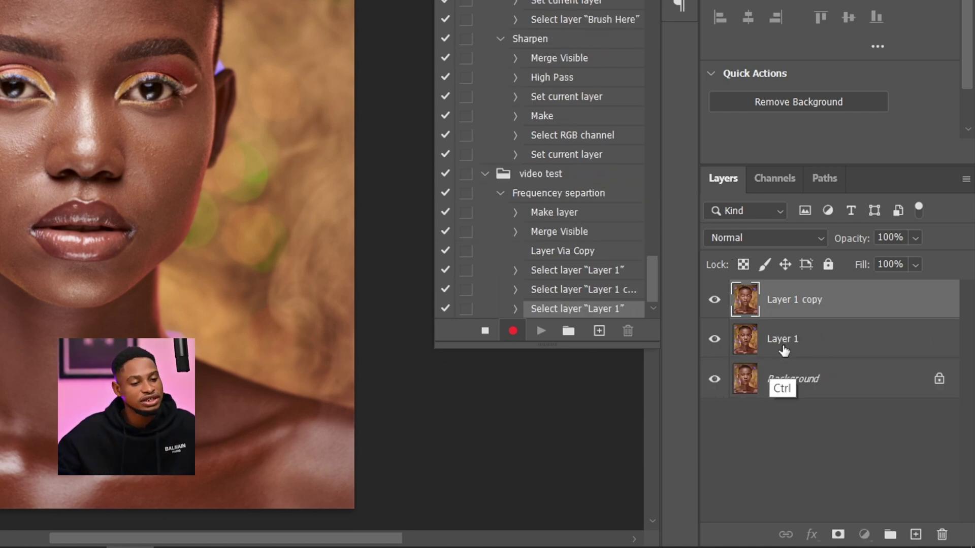
pyautogui.click(783, 349)
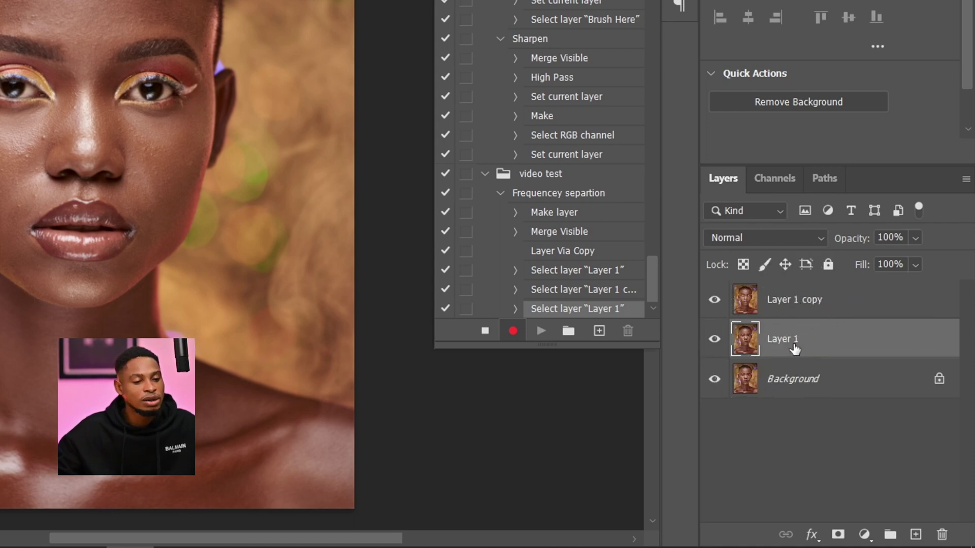
pyautogui.press('ctrl')
pyautogui.press('ctrl')
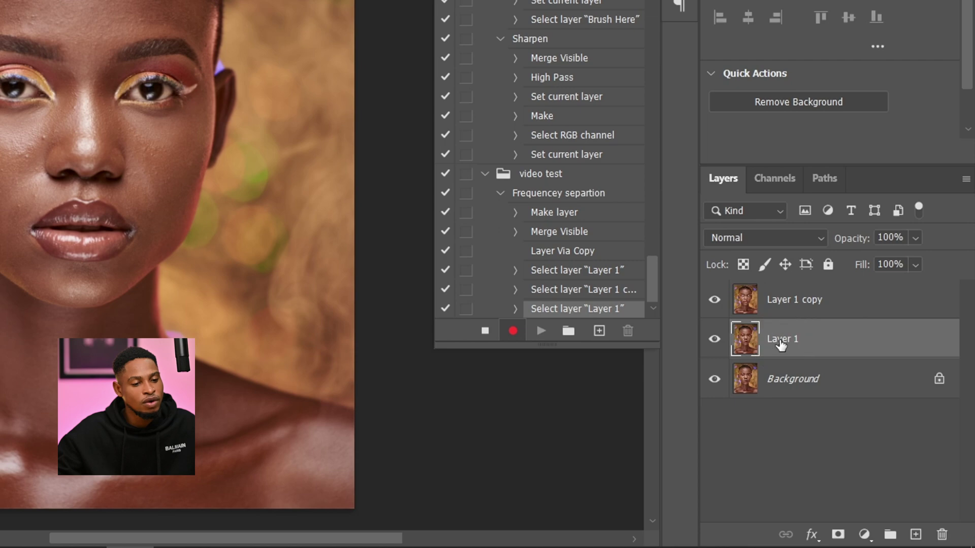
pyautogui.doubleClick(781, 343)
pyautogui.write('color')
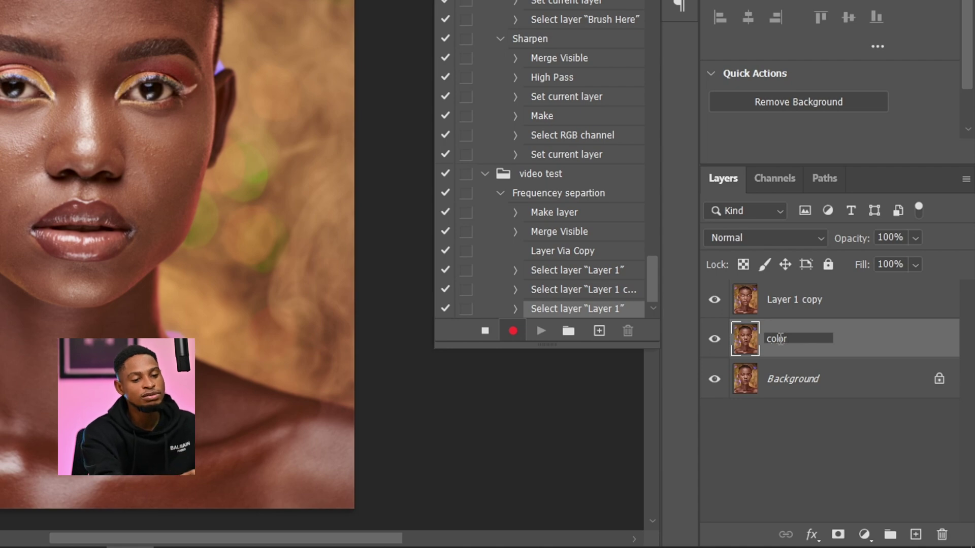
pyautogui.press('Return')
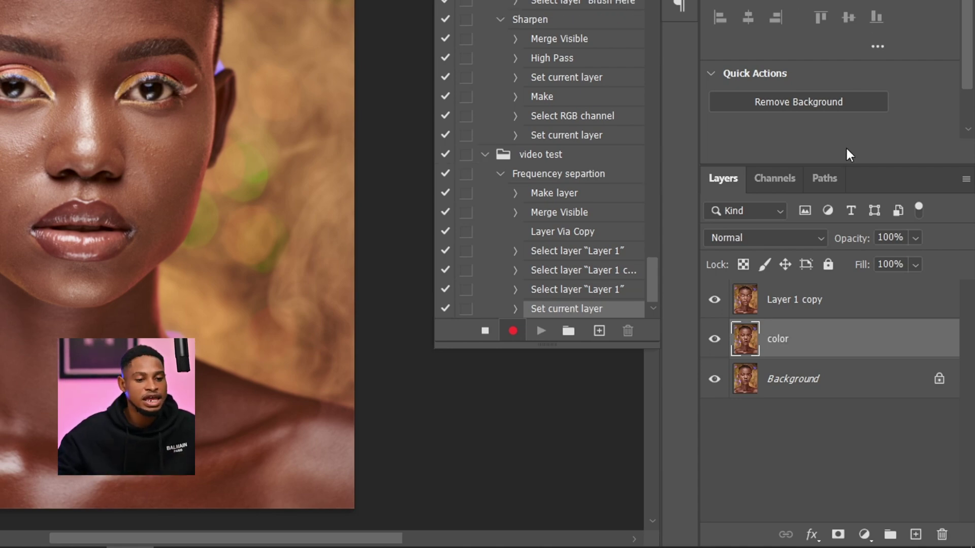
# Step: Rename the Layer 1 copy layer "Texture"
pyautogui.press('ctrl')
pyautogui.press('ctrl')
pyautogui.press('ctrl')
pyautogui.press('ctrl')
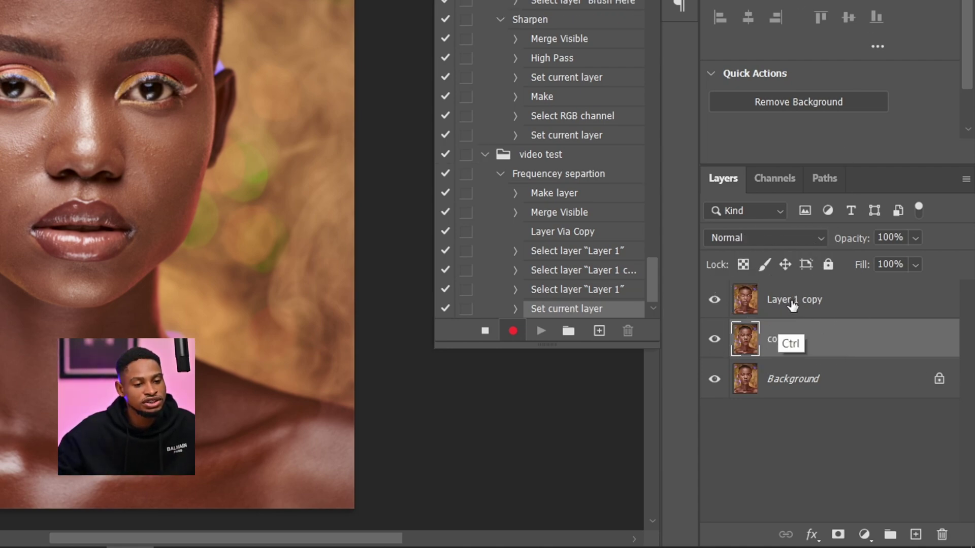
pyautogui.doubleClick(794, 301)
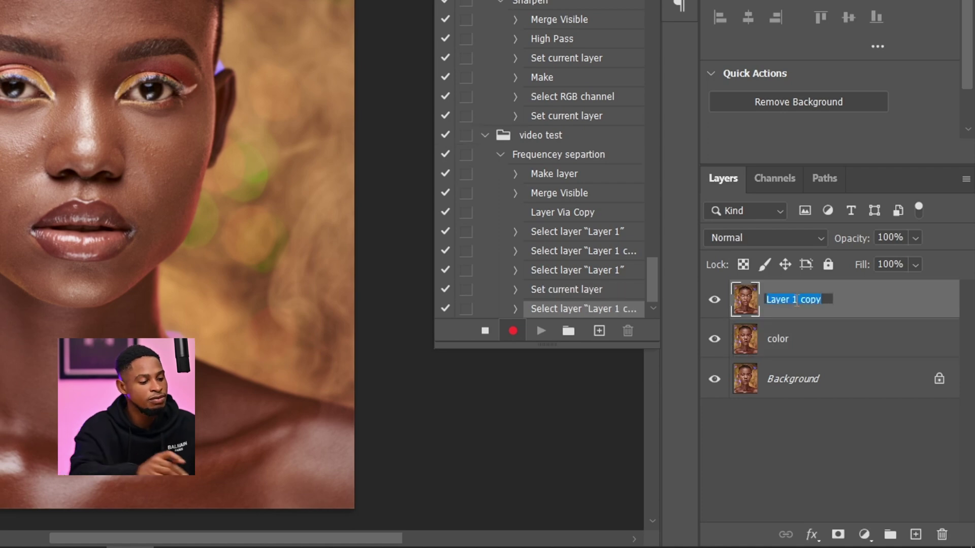
pyautogui.write('Texture')
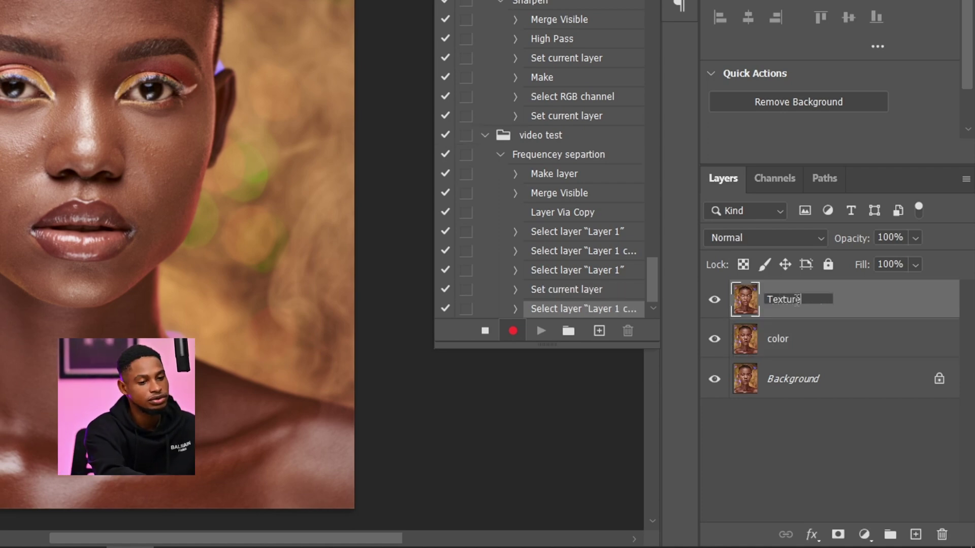
pyautogui.press('Return')
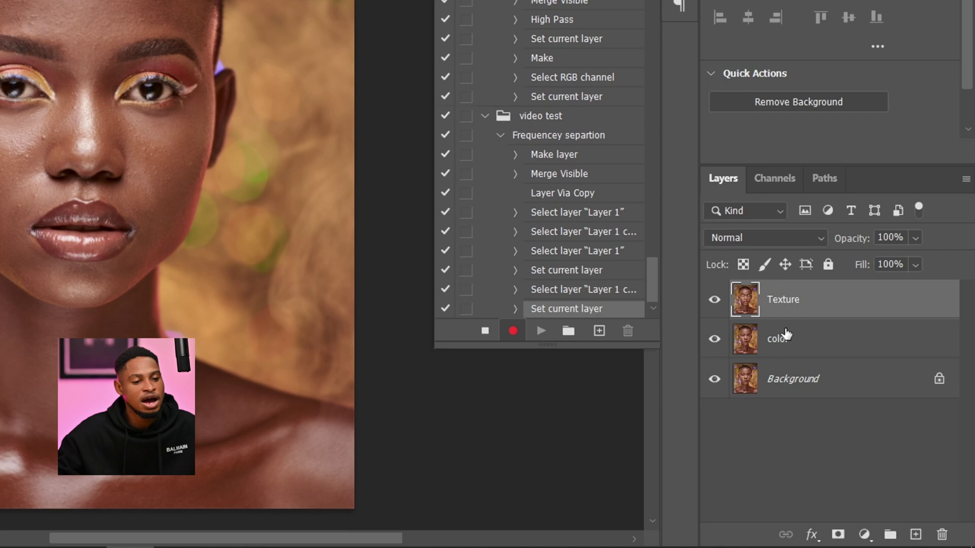
# Step: Select the color layer and hide the Texture layer above it
pyautogui.click(782, 353)
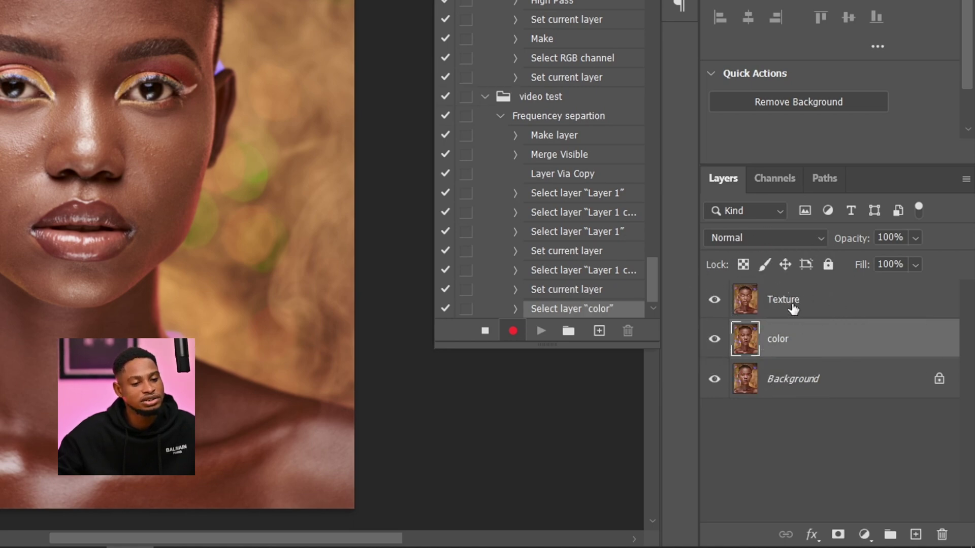
pyautogui.click(790, 310)
pyautogui.click(786, 307)
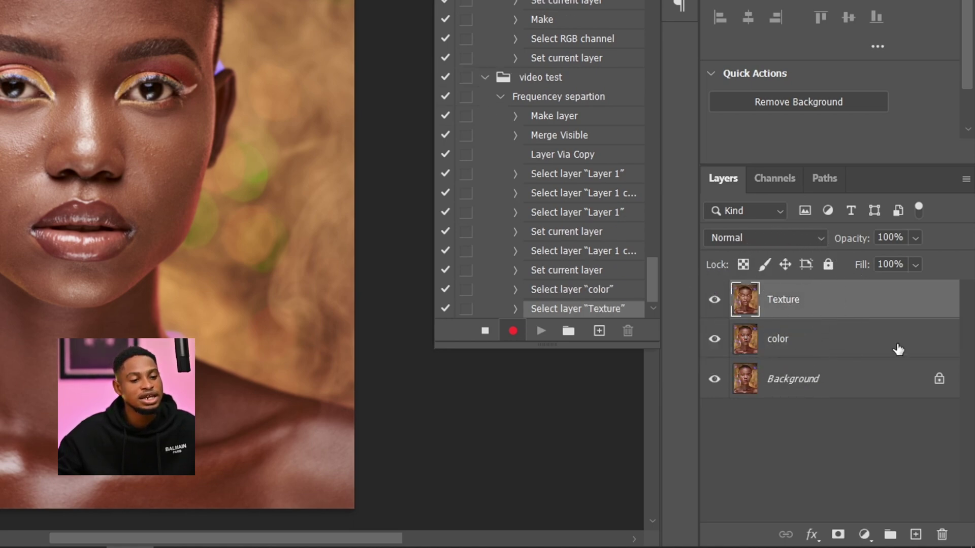
pyautogui.click(793, 345)
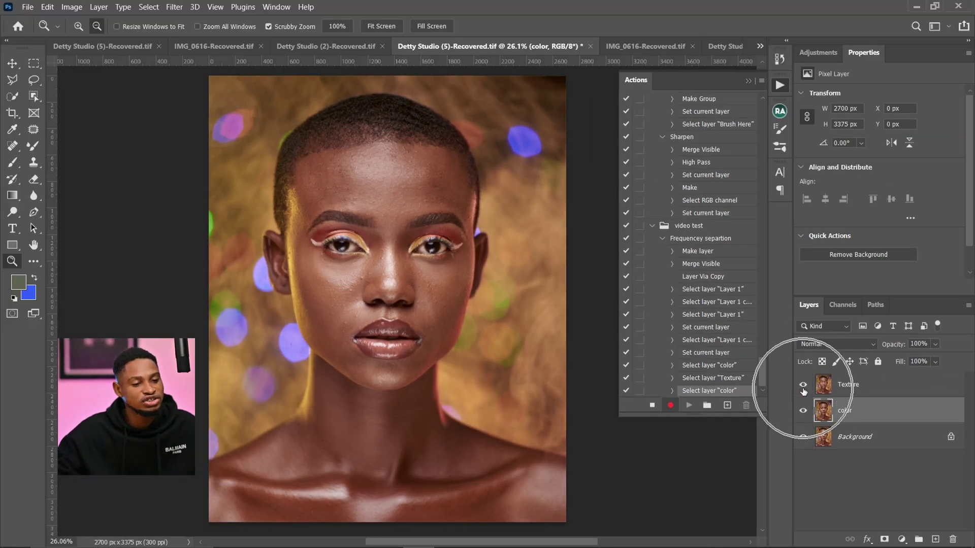
pyautogui.click(803, 386)
# Step: Apply a Gaussian Blur with a radius of 6.4 pixels to the color layer
pyautogui.click(174, 6)
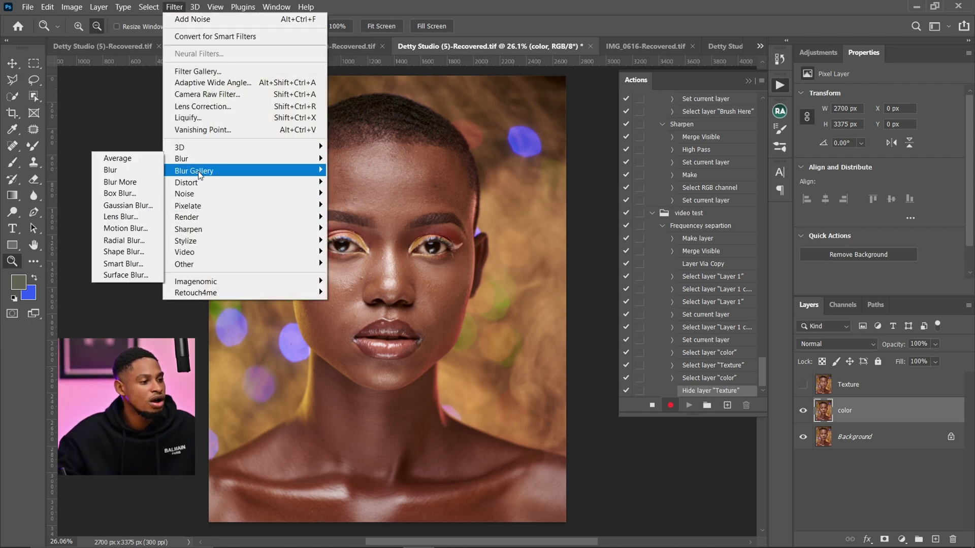
pyautogui.click(125, 206)
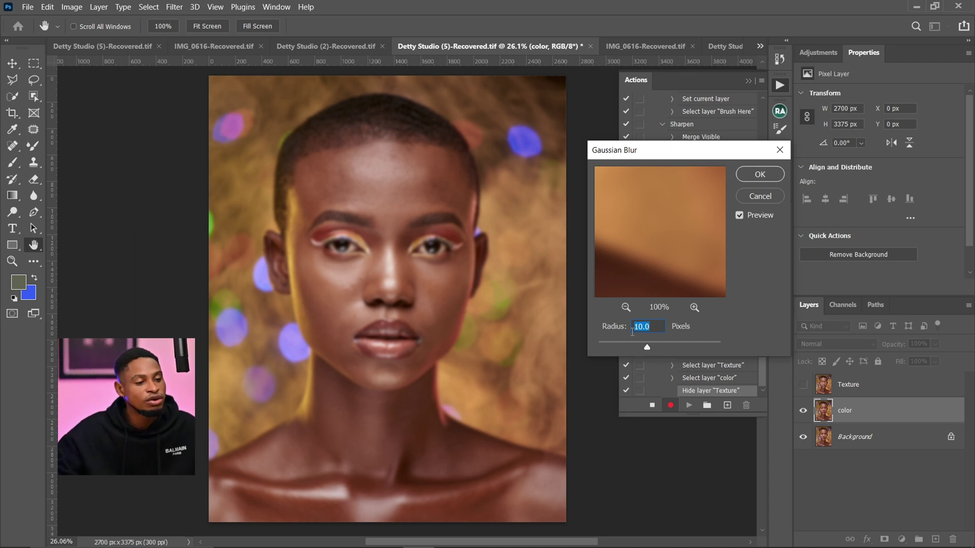
pyautogui.write('6.4')
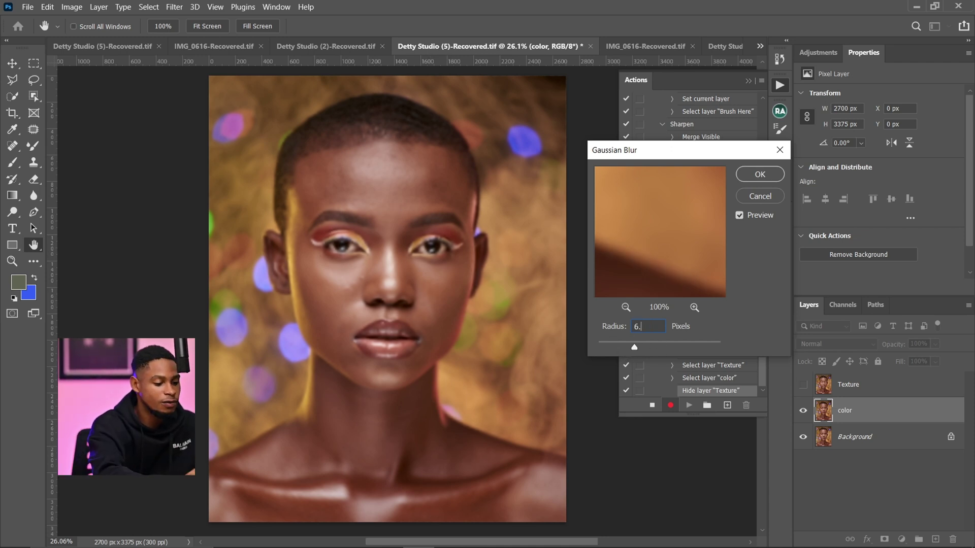
pyautogui.click(759, 175)
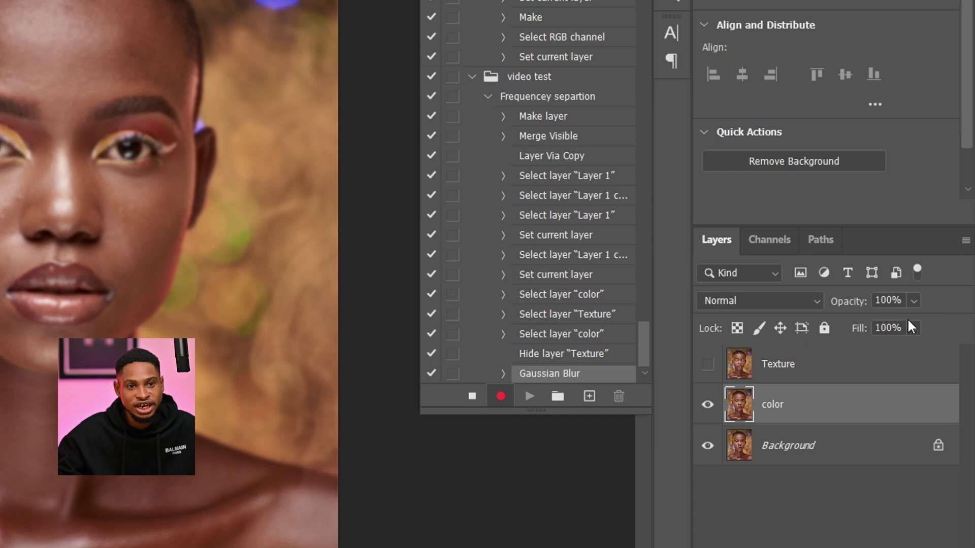
pyautogui.press('ctrl')
pyautogui.press('ctrl')
pyautogui.press('ctrl')
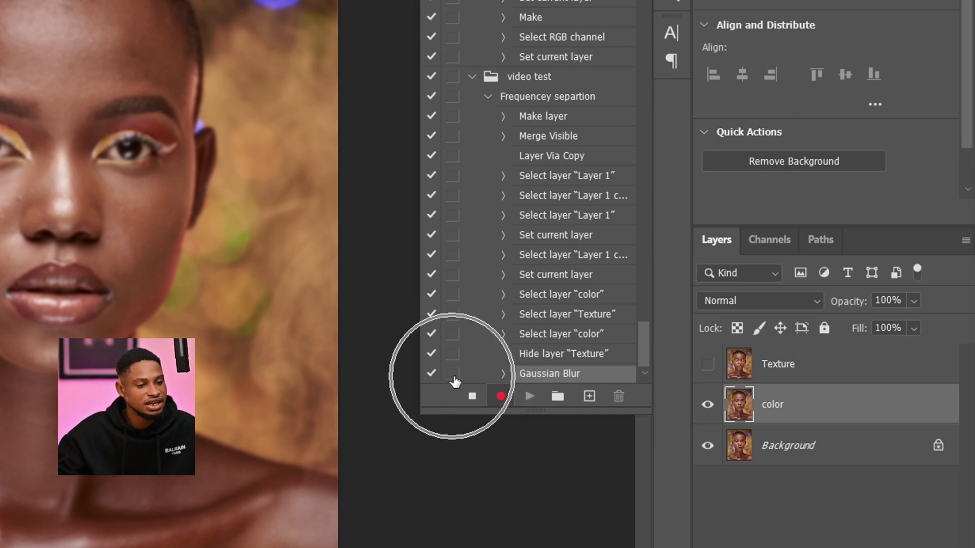
pyautogui.click(453, 375)
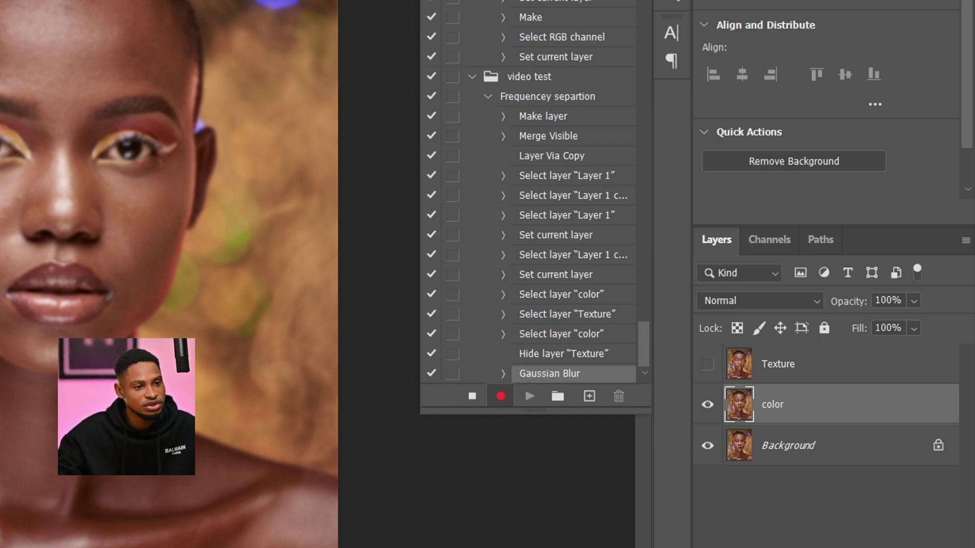
pyautogui.click(776, 88)
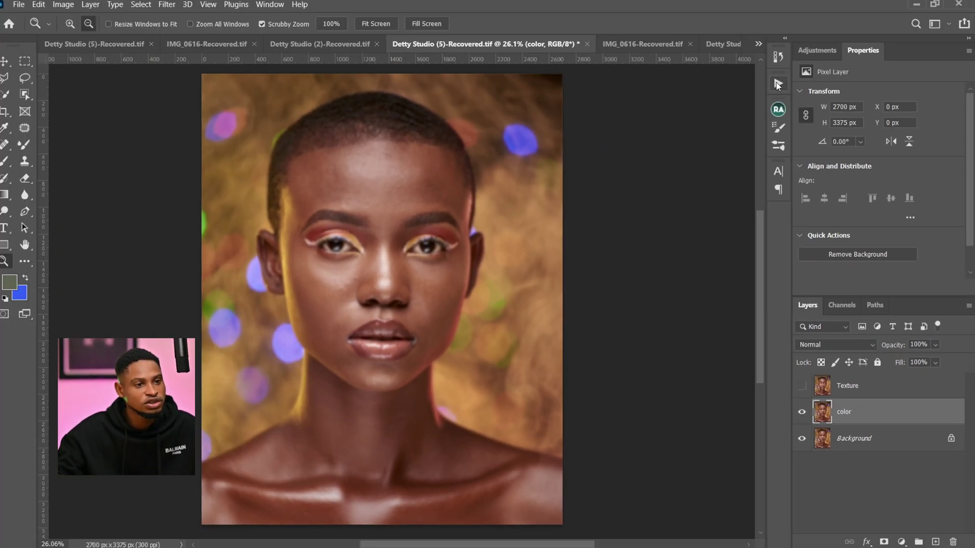
pyautogui.click(778, 84)
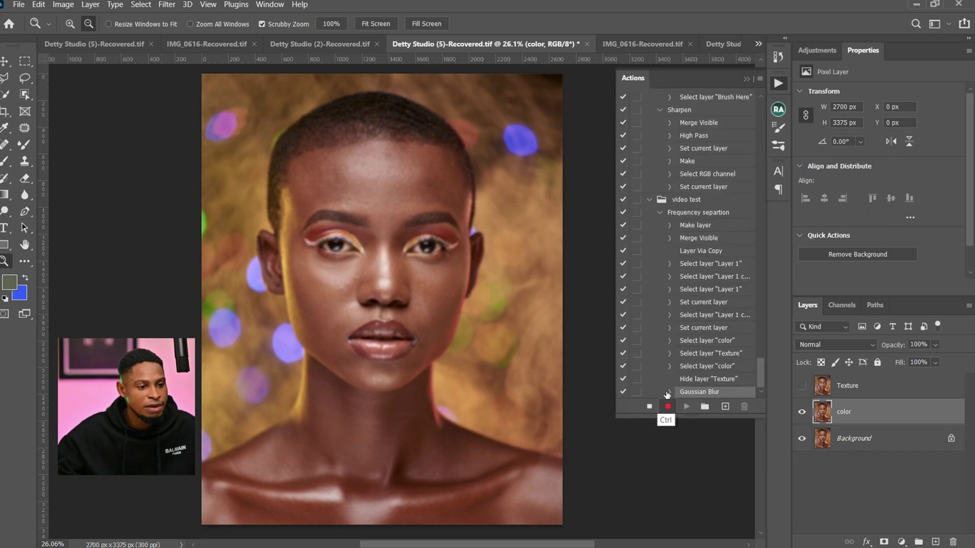
pyautogui.press('ctrl')
pyautogui.press('ctrl')
pyautogui.press('ctrl')
pyautogui.press('ctrl')
pyautogui.press('ctrl')
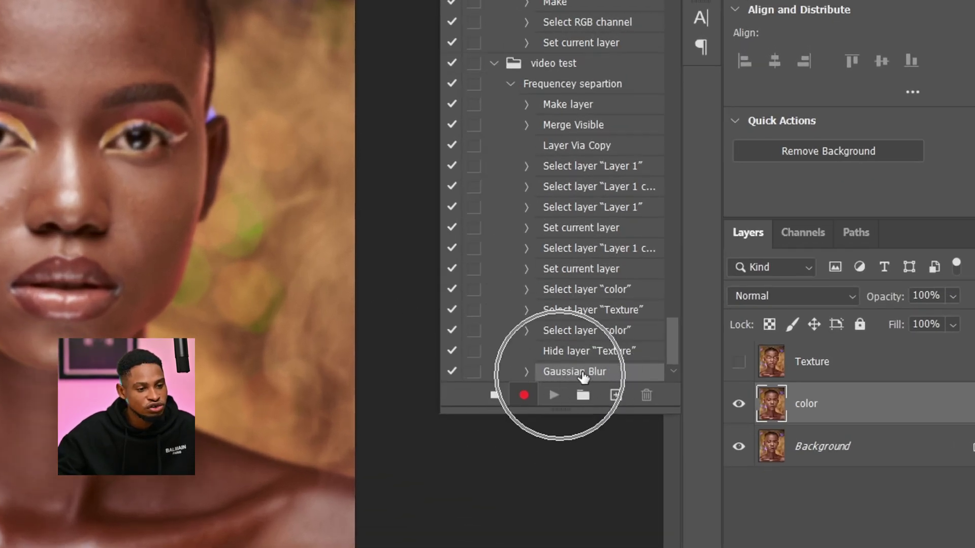
pyautogui.press('ctrl')
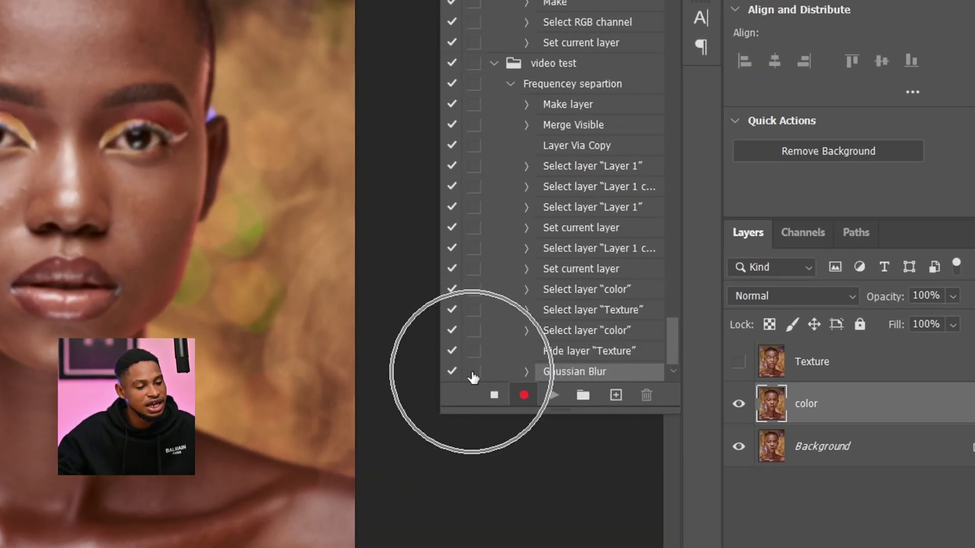
# Step: Turn on the dialog pause for the recorded Gaussian Blur command in the frequency separation action
pyautogui.click(473, 372)
pyautogui.press('ctrl')
pyautogui.press('ctrl')
pyautogui.press('ctrl')
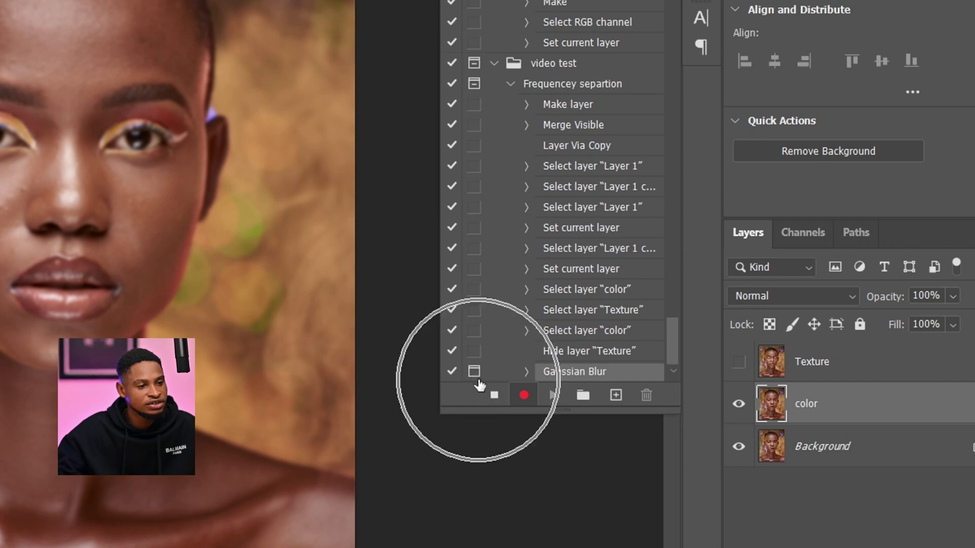
pyautogui.press('ctrl')
pyautogui.press('ctrl')
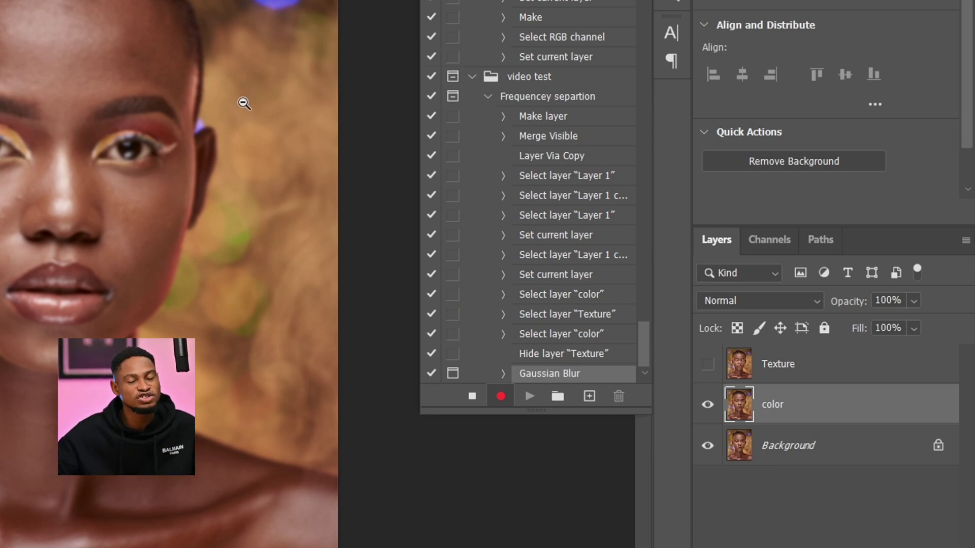
# Step: Make the Texture layer visible again and select it
pyautogui.moveTo(74, 79); pyautogui.dragTo(112, 77)
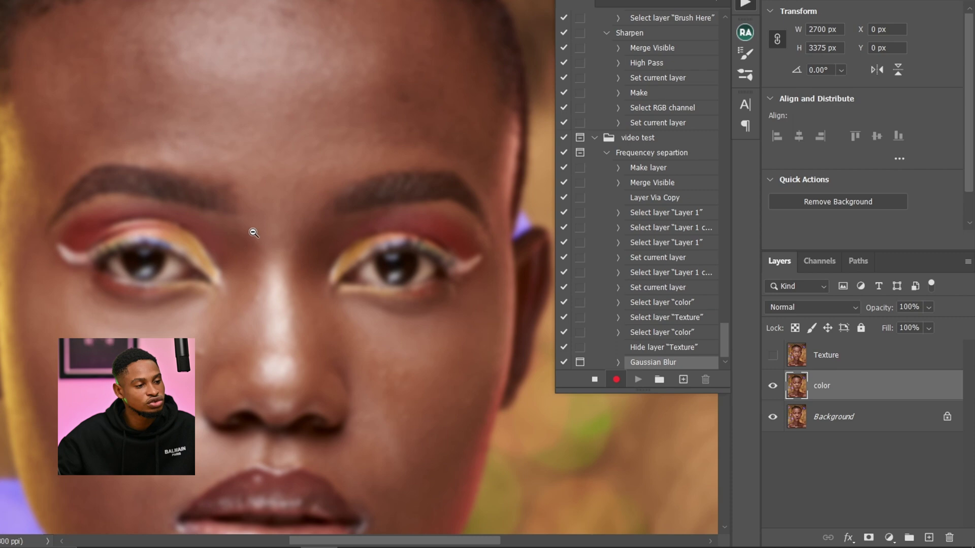
pyautogui.click(772, 355)
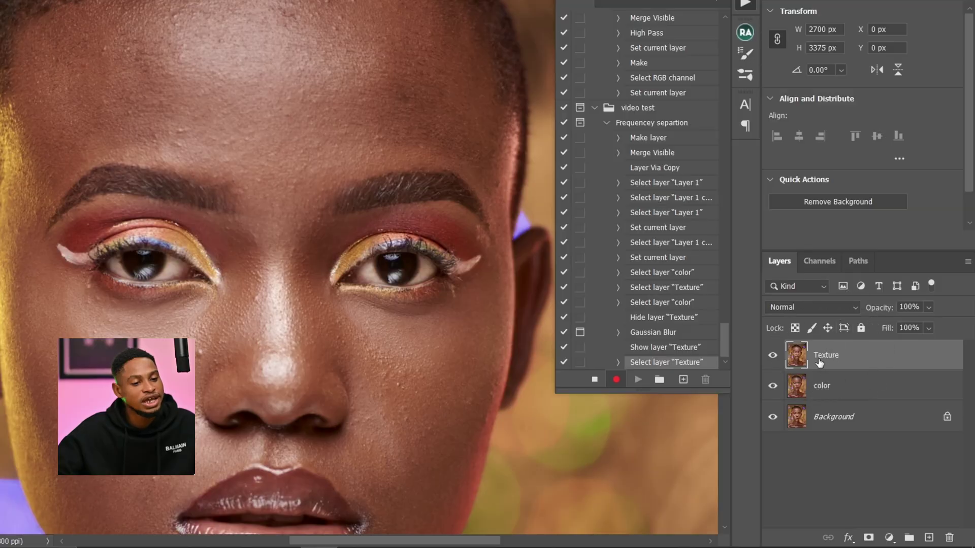
pyautogui.click(819, 361)
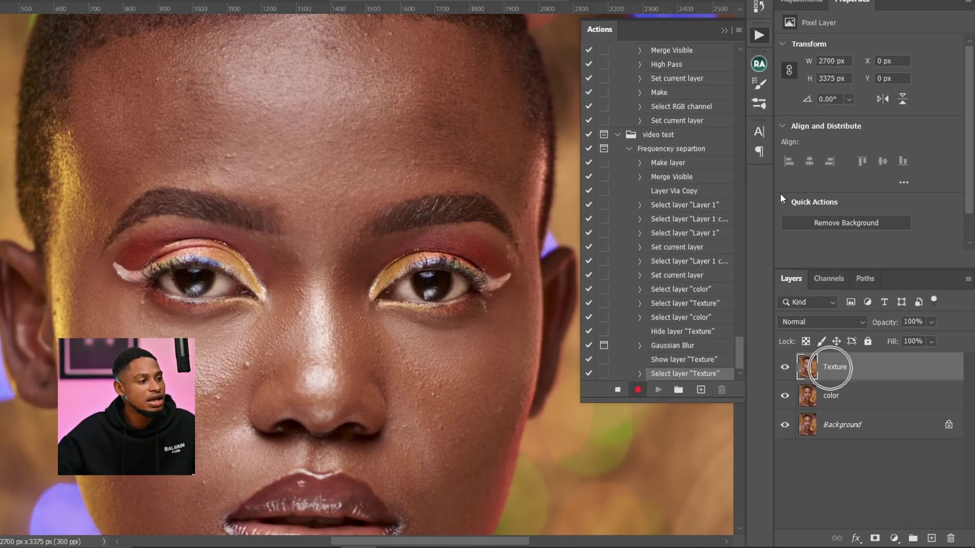
# Step: Start Apply Image on the Texture layer with Subtract blending
pyautogui.click(73, 7)
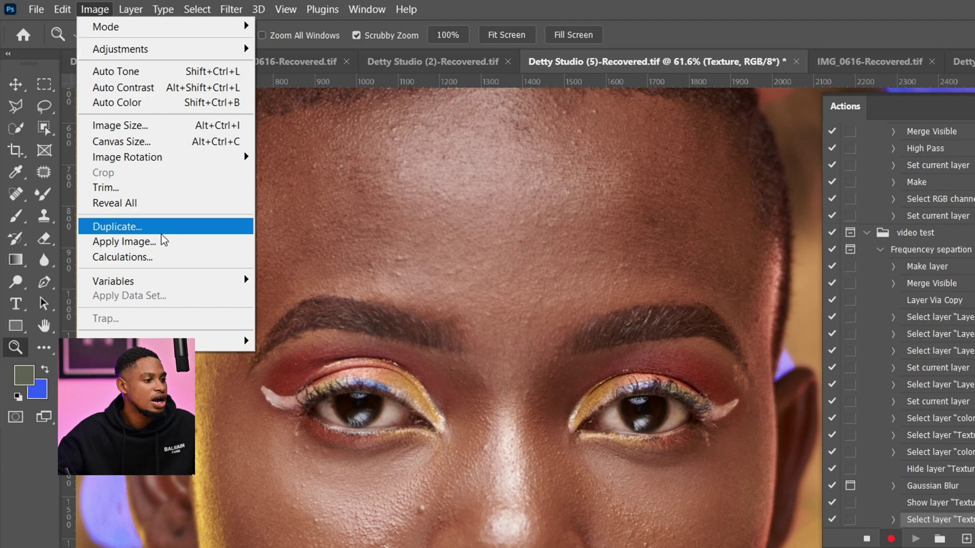
pyautogui.click(142, 240)
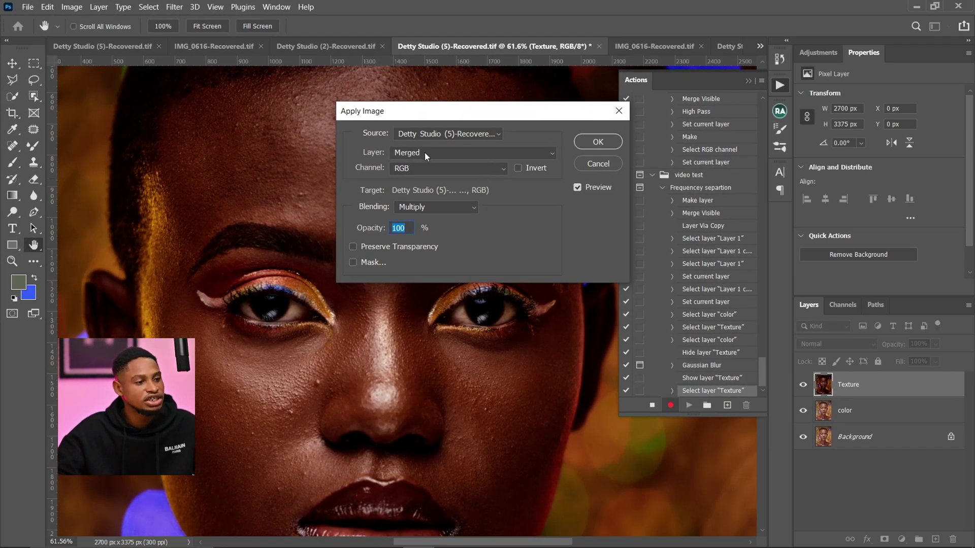
pyautogui.click(408, 212)
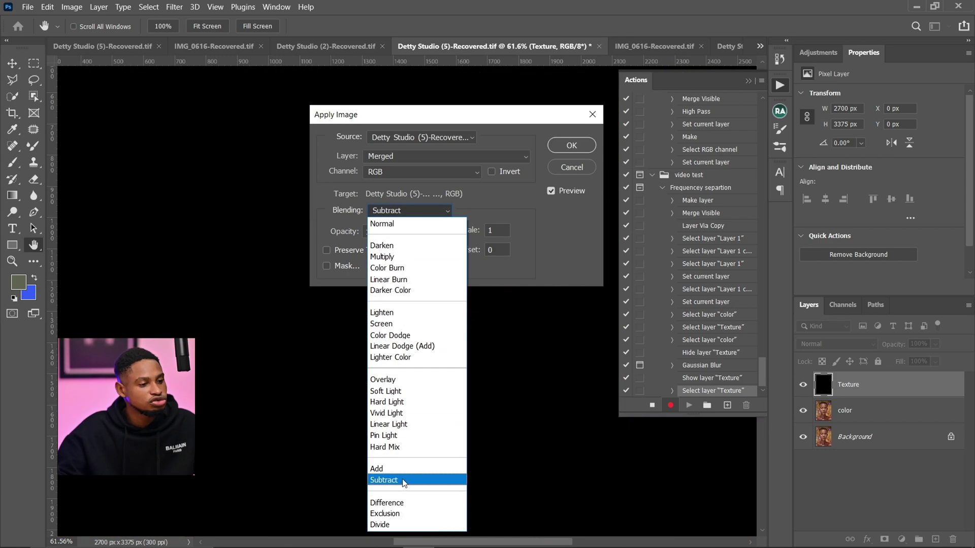
pyautogui.click(404, 480)
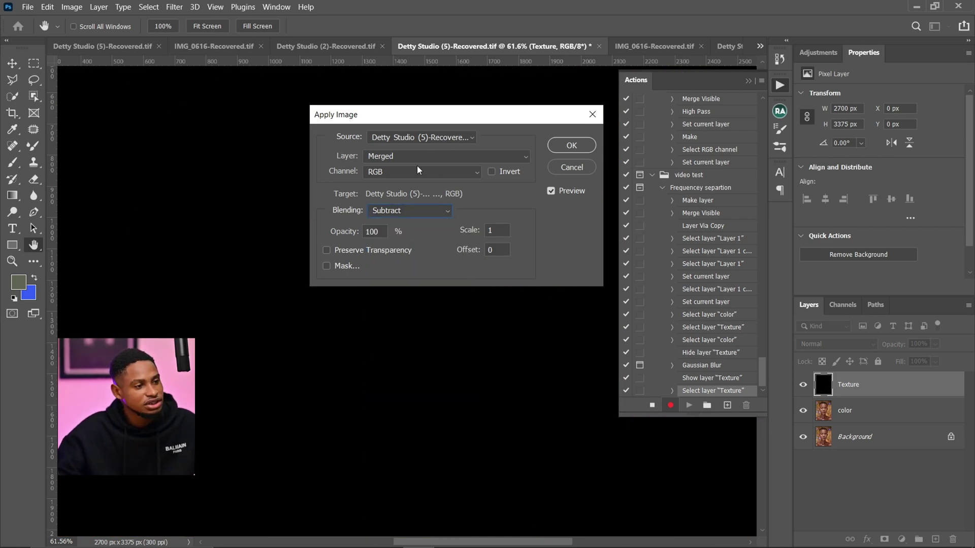
# Step: Set the Apply Image source layer to color, the scale to 2 and the offset to 128
pyautogui.click(401, 155)
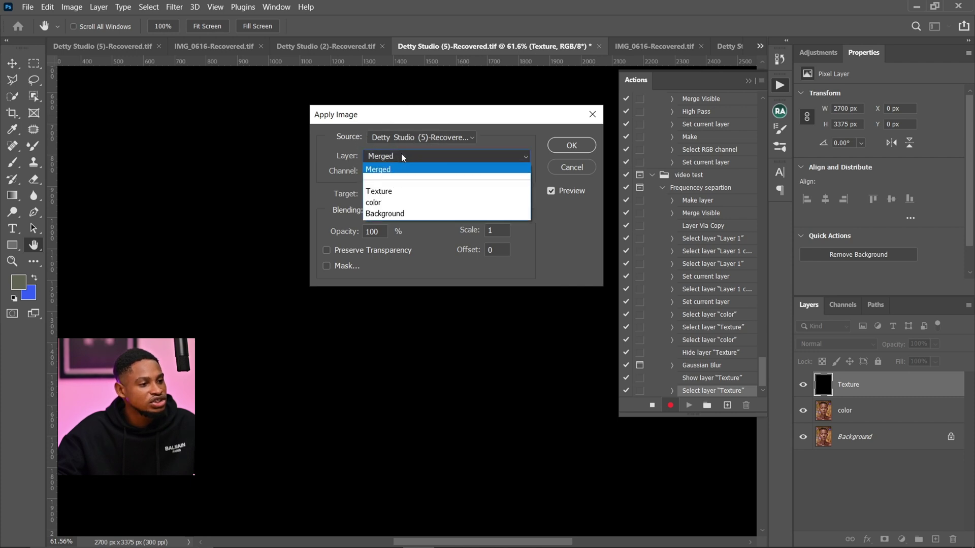
pyautogui.click(406, 203)
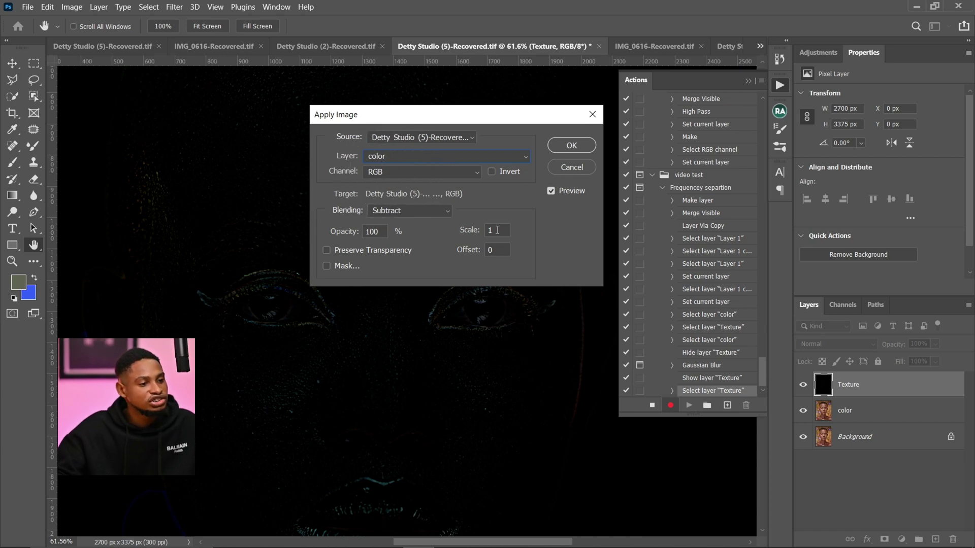
pyautogui.write('2')
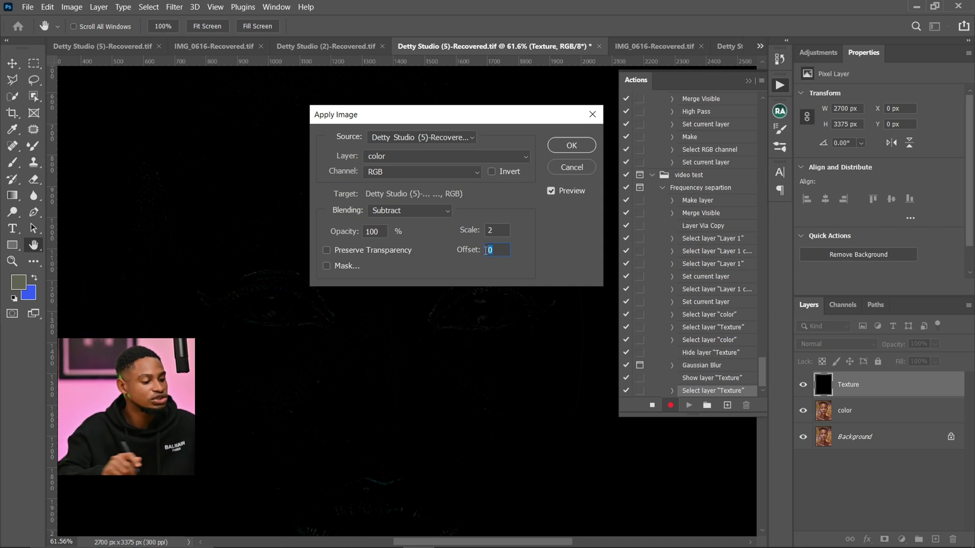
pyautogui.write('128')
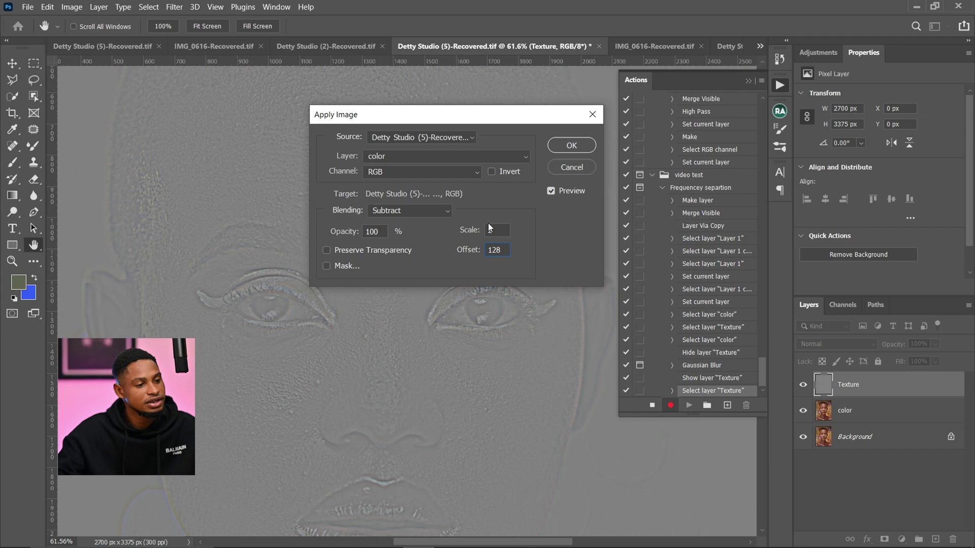
# Step: Check the Apply Image settings with color as the source layer and apply them to the Texture layer
pyautogui.click(413, 157)
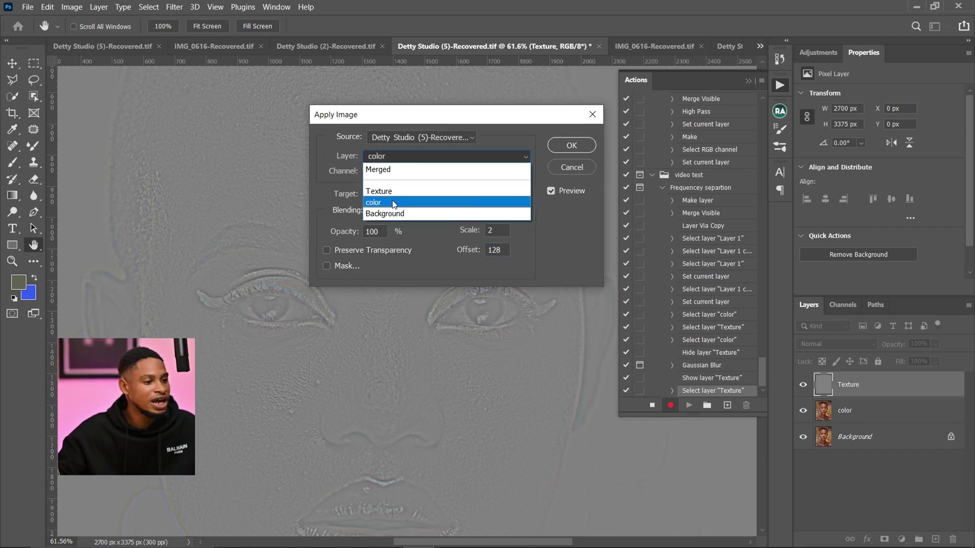
pyautogui.click(393, 202)
pyautogui.press('ctrl')
pyautogui.press('ctrl')
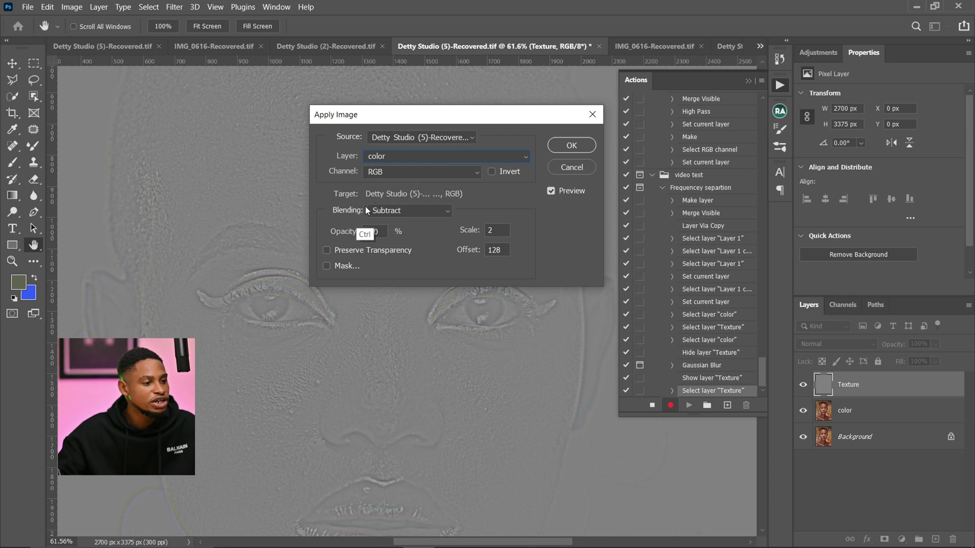
pyautogui.press('ctrl')
pyautogui.press('ctrl')
pyautogui.press('ctrl')
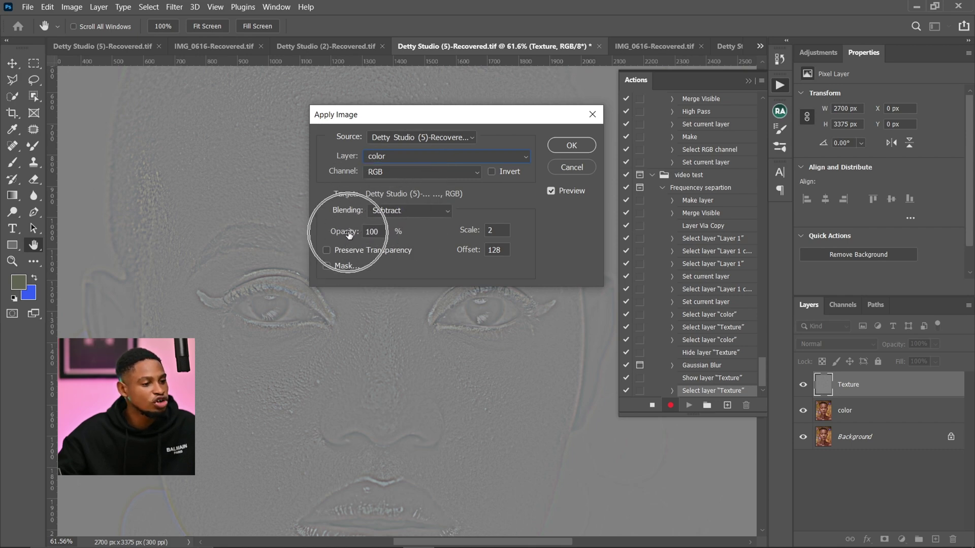
pyautogui.press('ctrl')
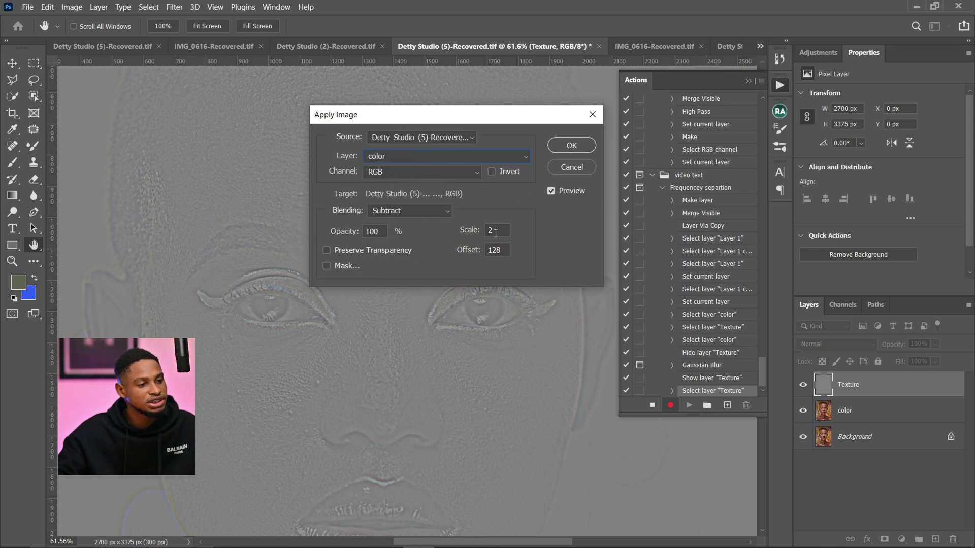
pyautogui.press('ctrl')
pyautogui.press('ctrl')
pyautogui.press('ctrl')
pyautogui.press('ctrl')
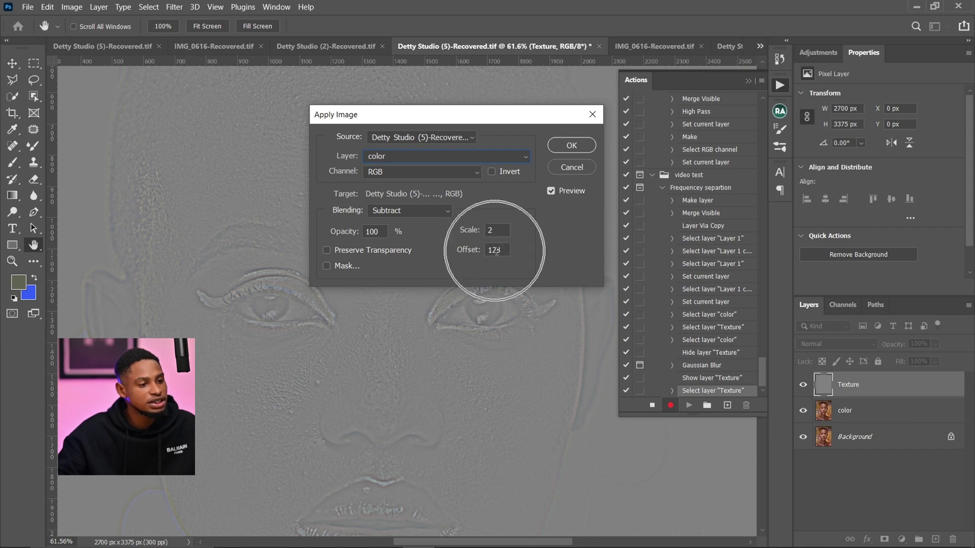
pyautogui.press('ctrl')
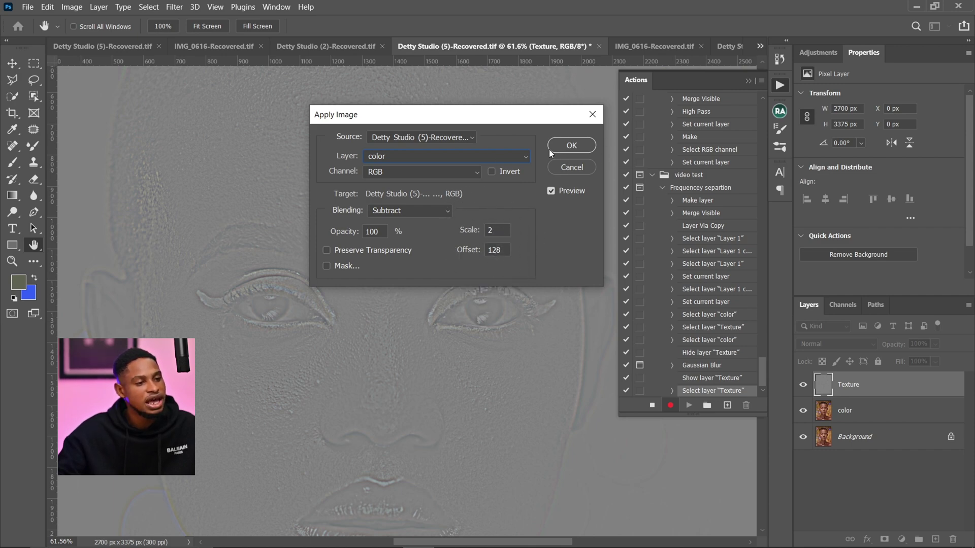
pyautogui.click(571, 146)
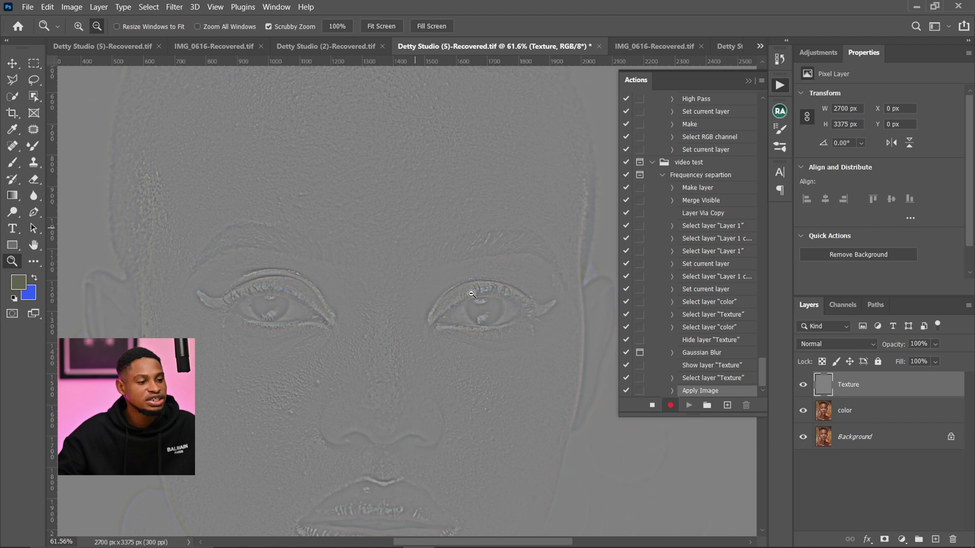
# Step: Set the blend mode of the Texture layer to Linear Light
pyautogui.moveTo(478, 290); pyautogui.dragTo(332, 238)
pyautogui.moveTo(357, 176); pyautogui.dragTo(483, 196)
pyautogui.moveTo(439, 277); pyautogui.dragTo(431, 210)
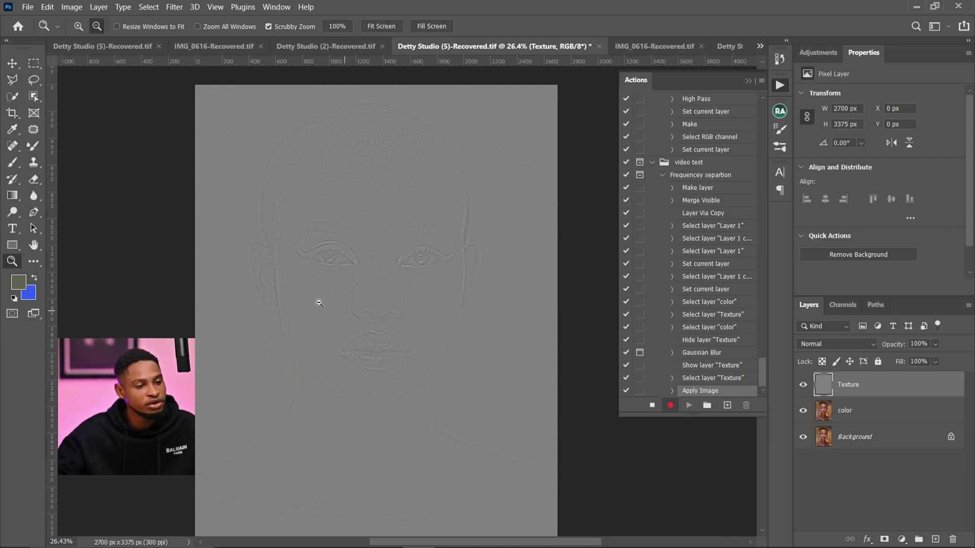
pyautogui.click(832, 342)
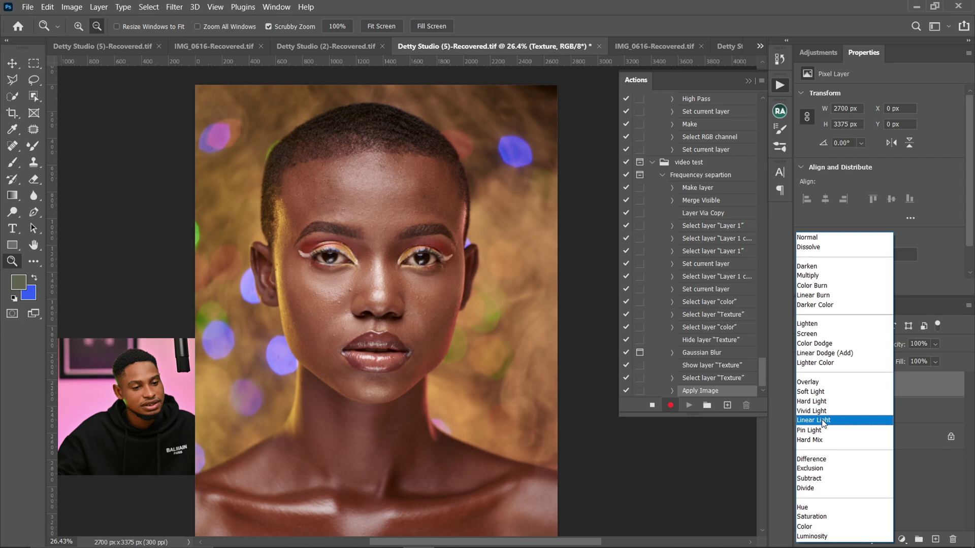
pyautogui.click(822, 420)
pyautogui.moveTo(383, 227); pyautogui.dragTo(431, 232)
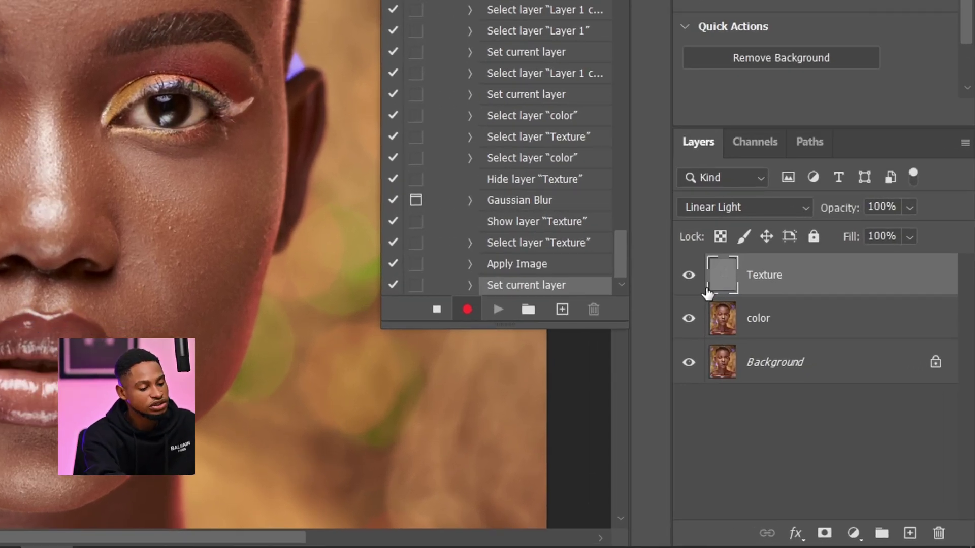
# Step: Duplicate the Texture layer and clip the copy to the original Texture layer
pyautogui.hotkey('ctrl', 'j')
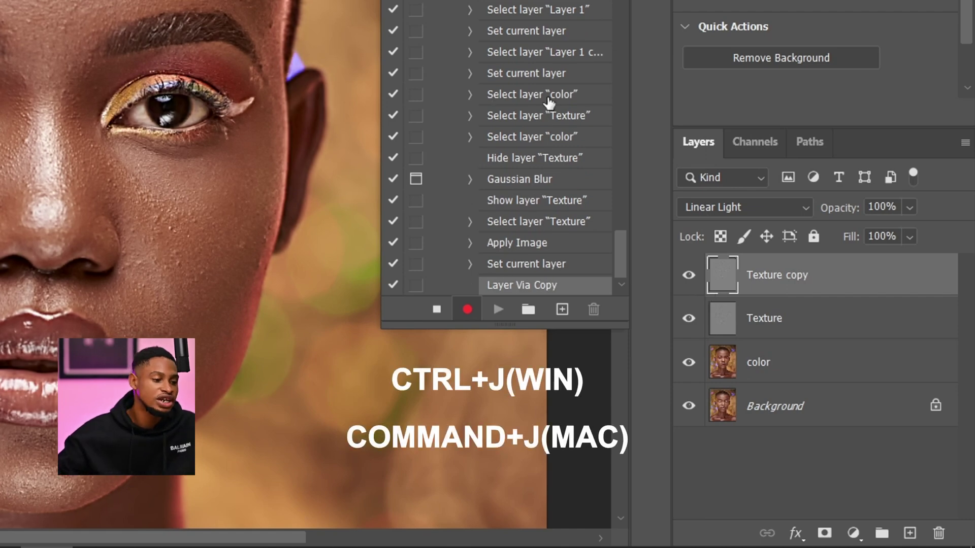
pyautogui.press('alt')
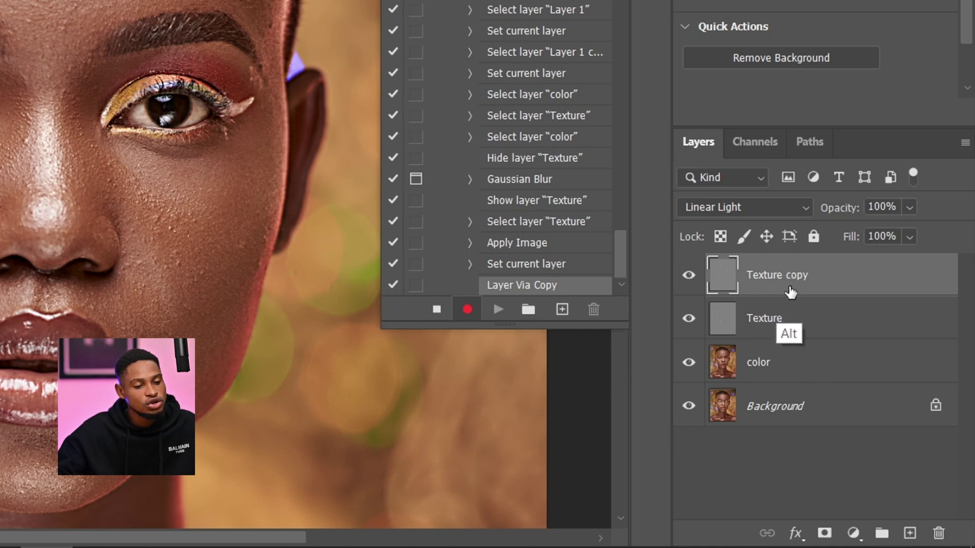
pyautogui.keyDown('alt'); pyautogui.click(761, 295); pyautogui.keyUp('alt')
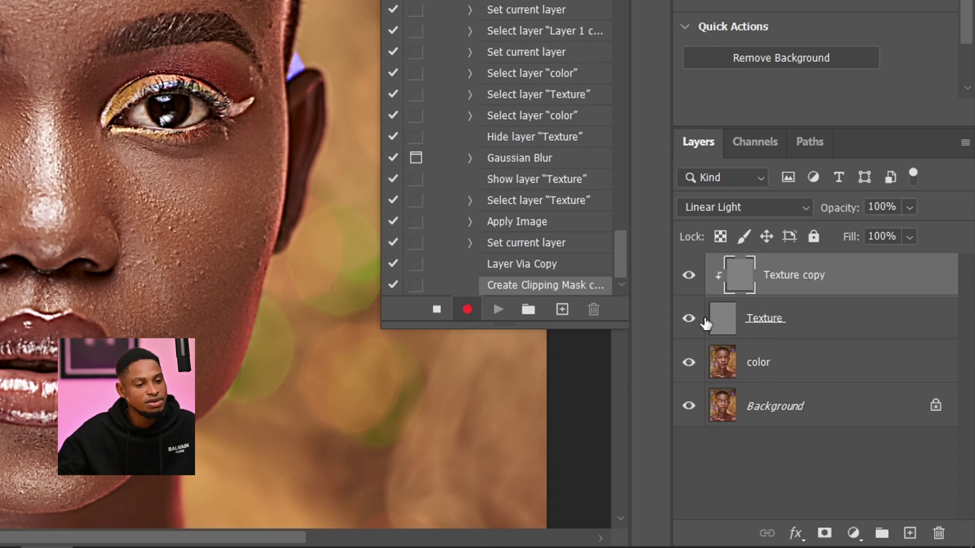
# Step: Set the blend mode of the clipped Texture copy layer to Normal
pyautogui.keyDown('ctrl'); pyautogui.click(739, 276); pyautogui.keyUp('ctrl')
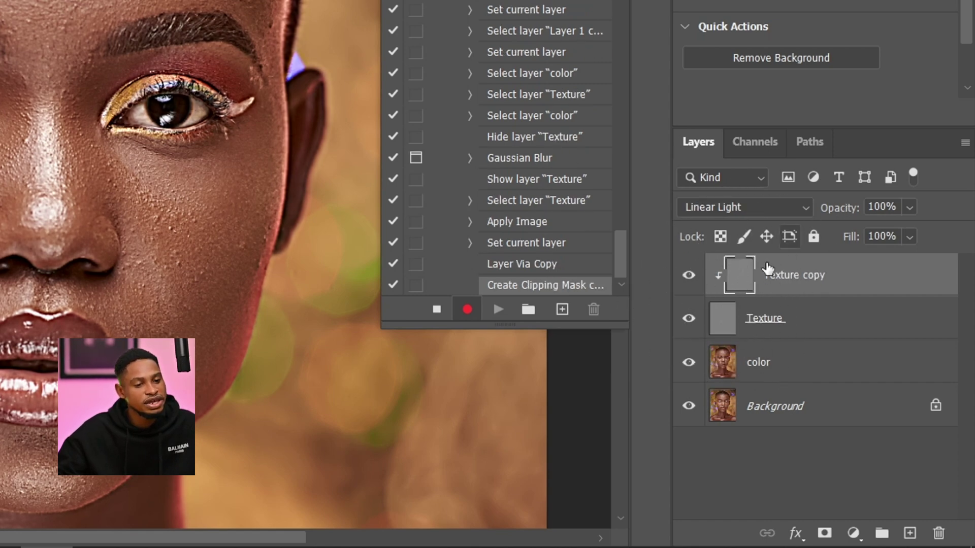
pyautogui.press('ctrl')
pyautogui.press('ctrl')
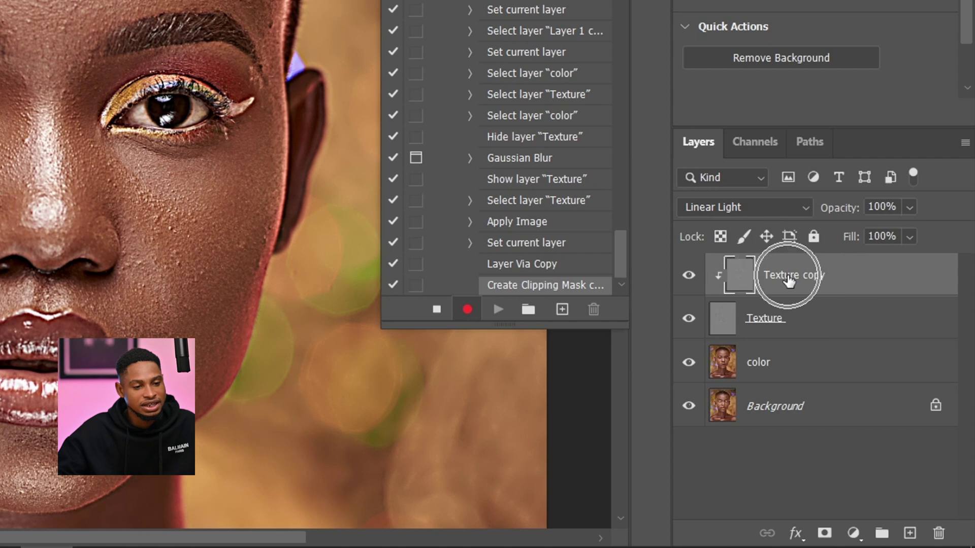
pyautogui.click(738, 205)
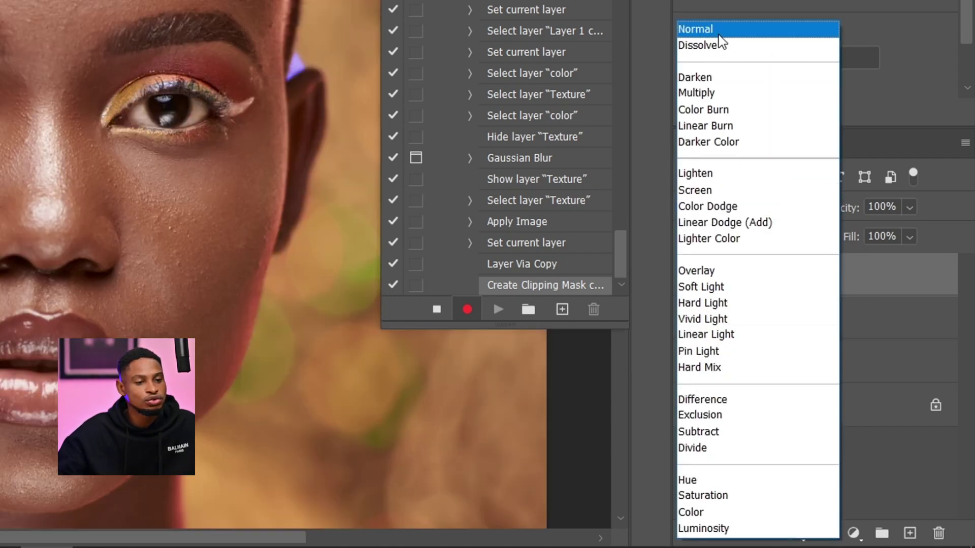
pyautogui.click(725, 30)
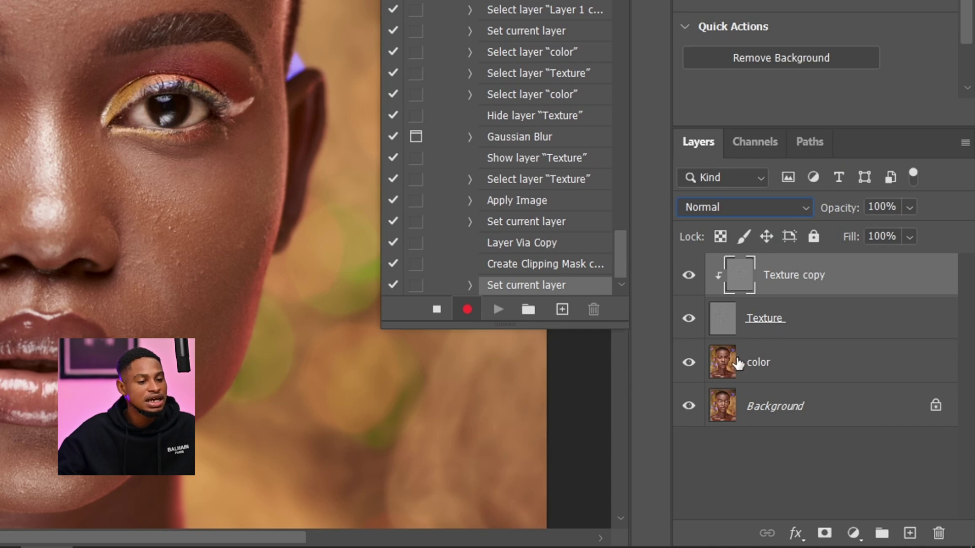
# Step: Add an empty layer directly above the color layer and name it Brush
pyautogui.click(782, 372)
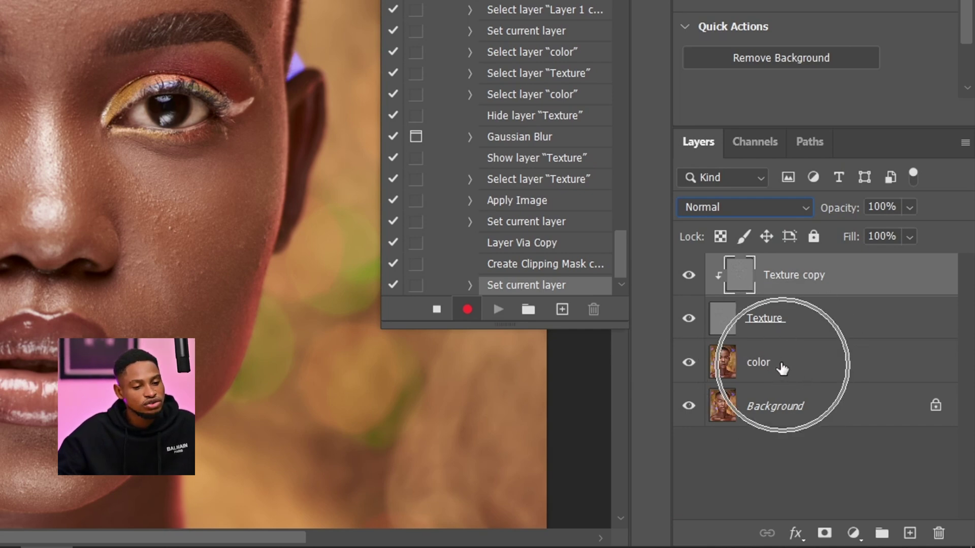
pyautogui.click(767, 372)
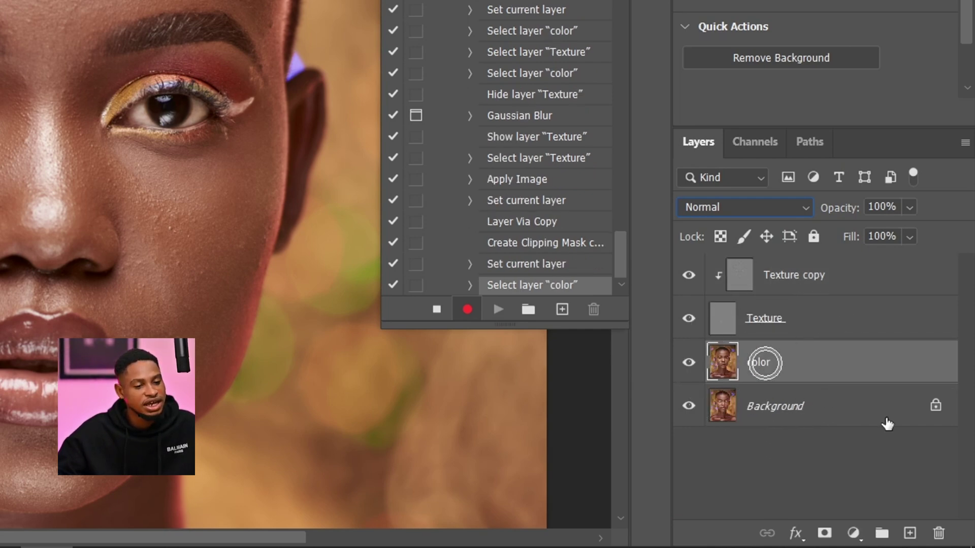
pyautogui.click(909, 534)
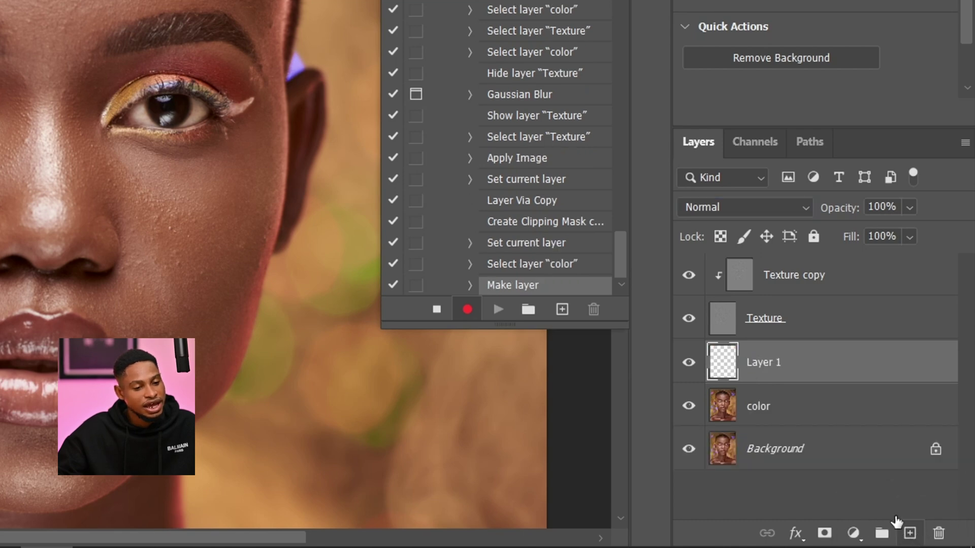
pyautogui.click(740, 370)
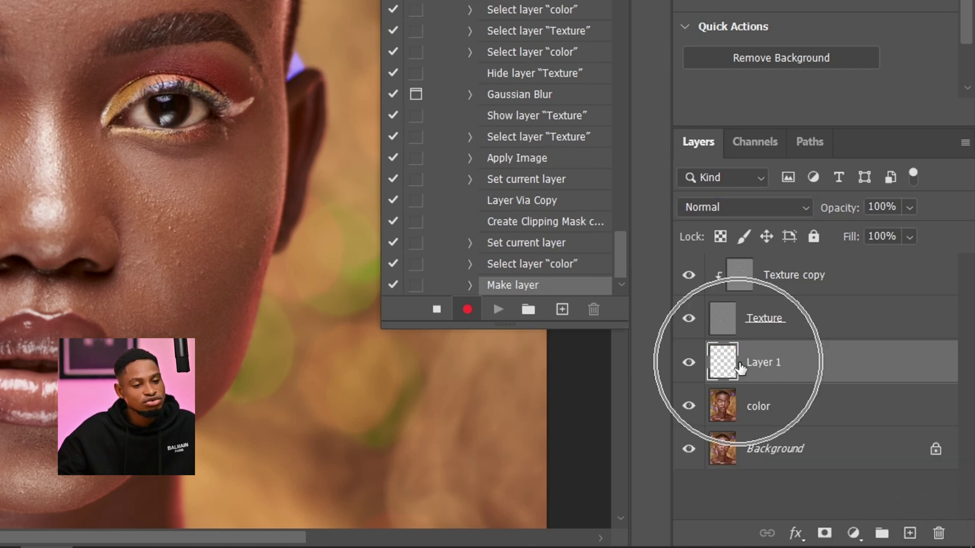
pyautogui.click(766, 376)
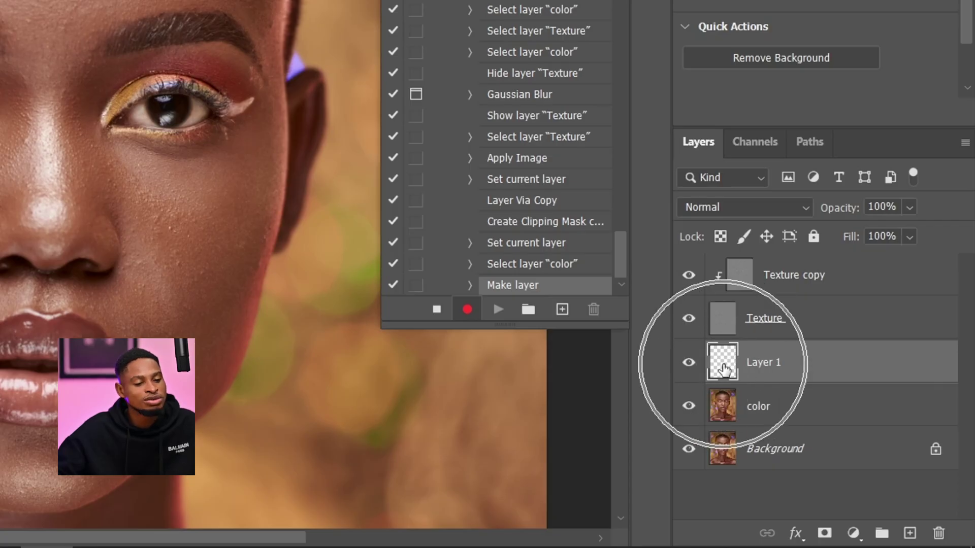
pyautogui.doubleClick(755, 364)
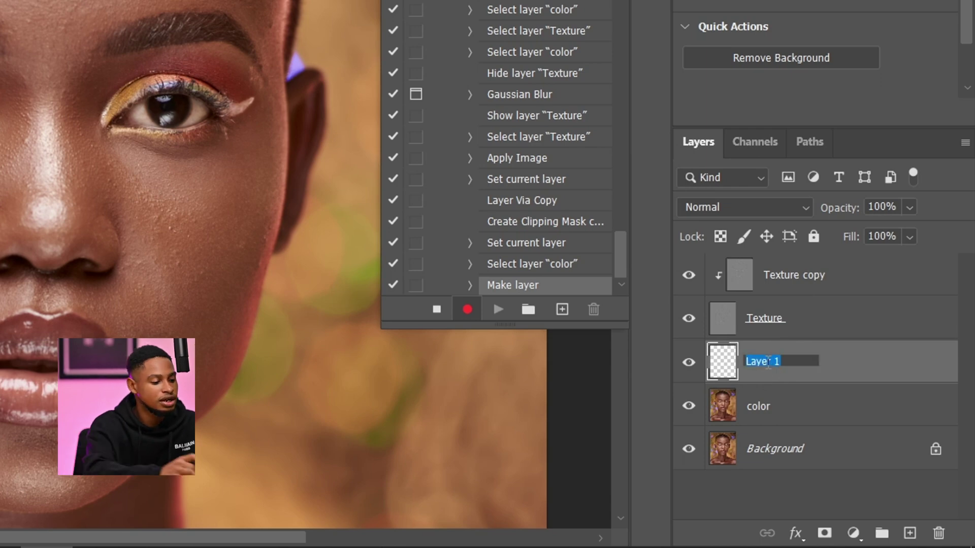
pyautogui.write('B')
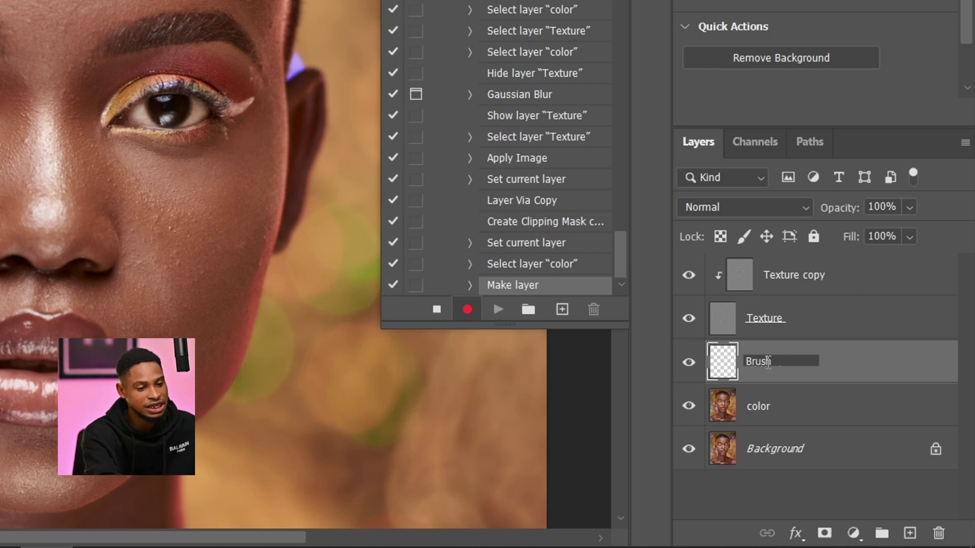
pyautogui.write('rush')
pyautogui.press('Return')
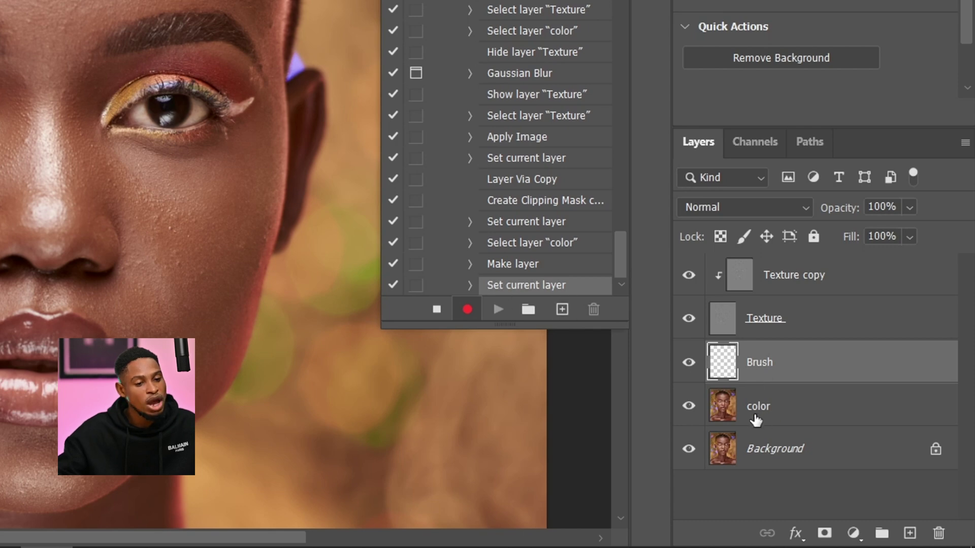
pyautogui.press('ctrl')
pyautogui.press('ctrl')
pyautogui.press('ctrl')
pyautogui.press('ctrl')
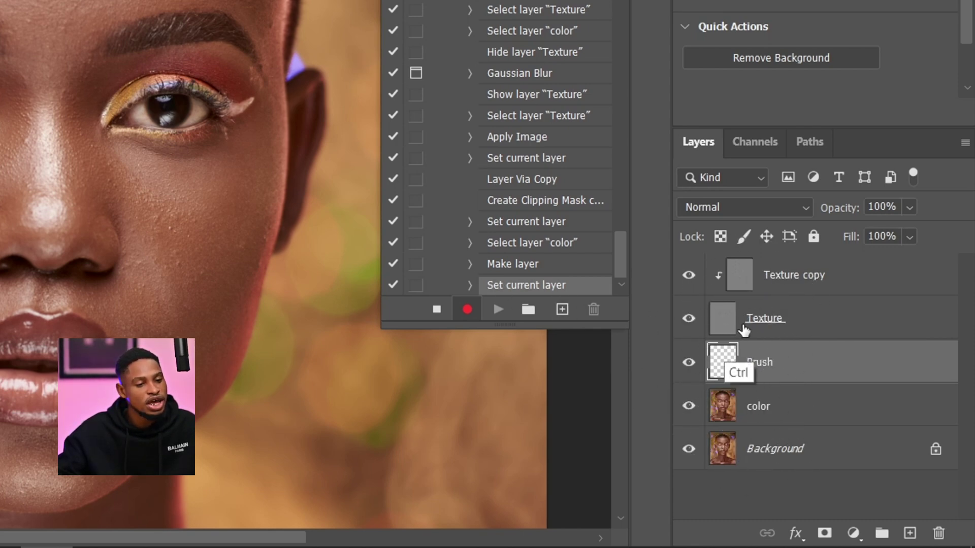
pyautogui.moveTo(744, 330); pyautogui.dragTo(739, 285)
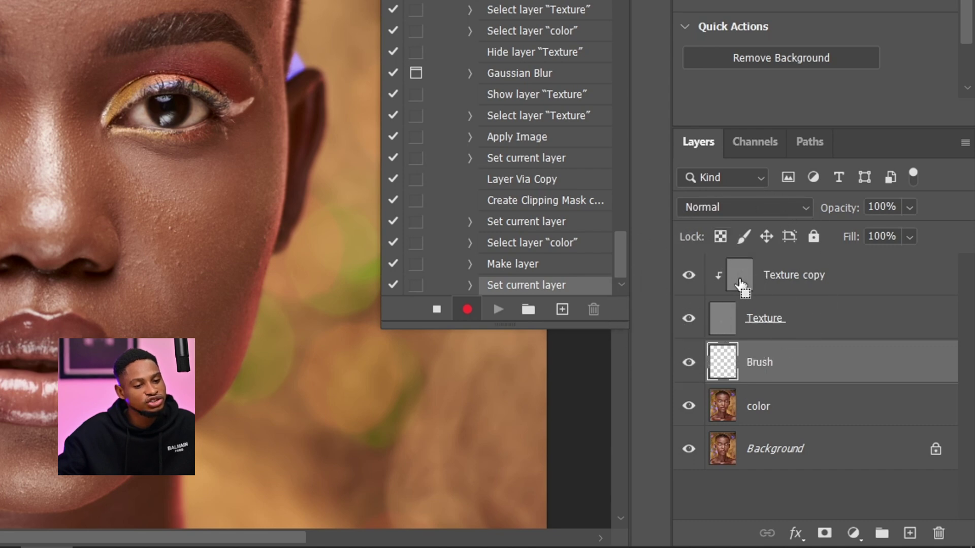
pyautogui.press('ctrl')
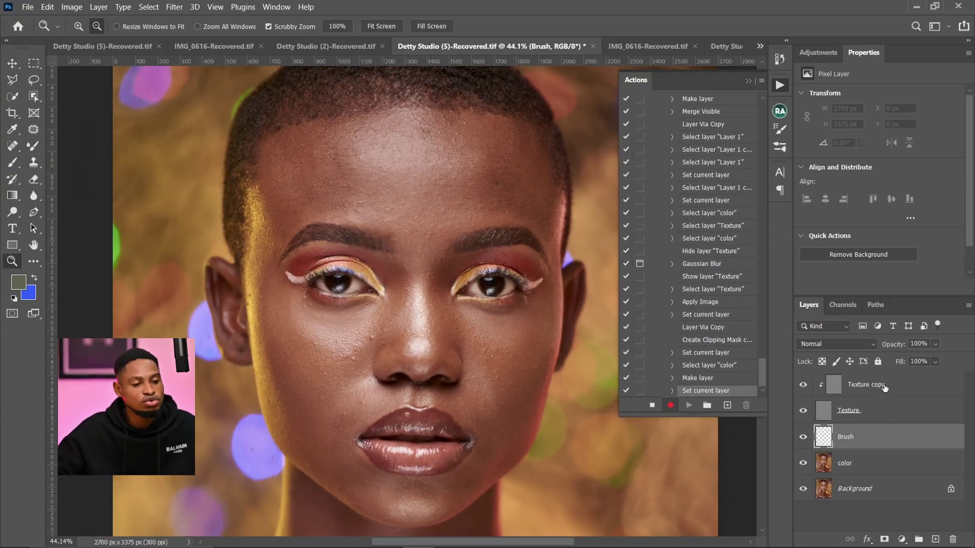
# Step: Group the layers from Texture copy down to color and name the group FS
pyautogui.click(883, 391)
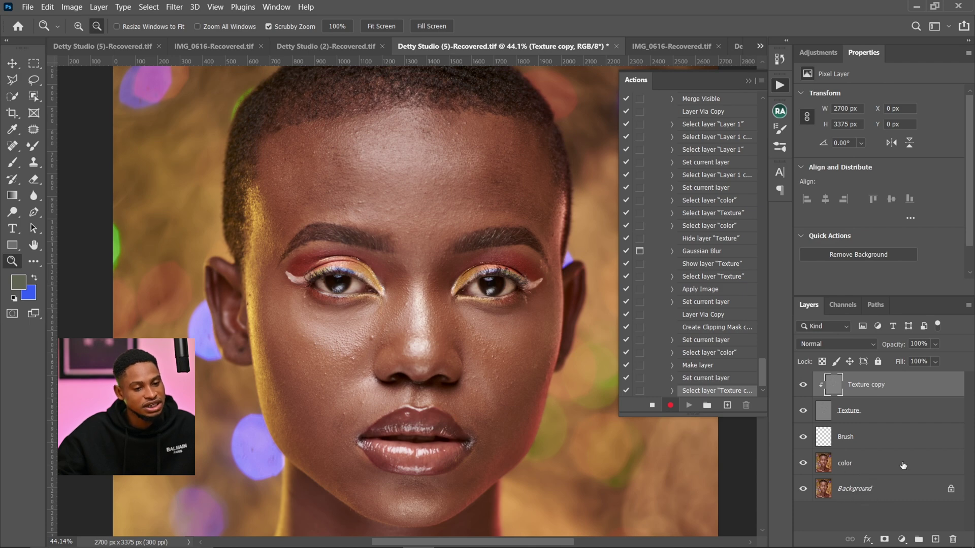
pyautogui.press('shift')
pyautogui.keyDown('shift'); pyautogui.click(865, 466); pyautogui.keyUp('shift')
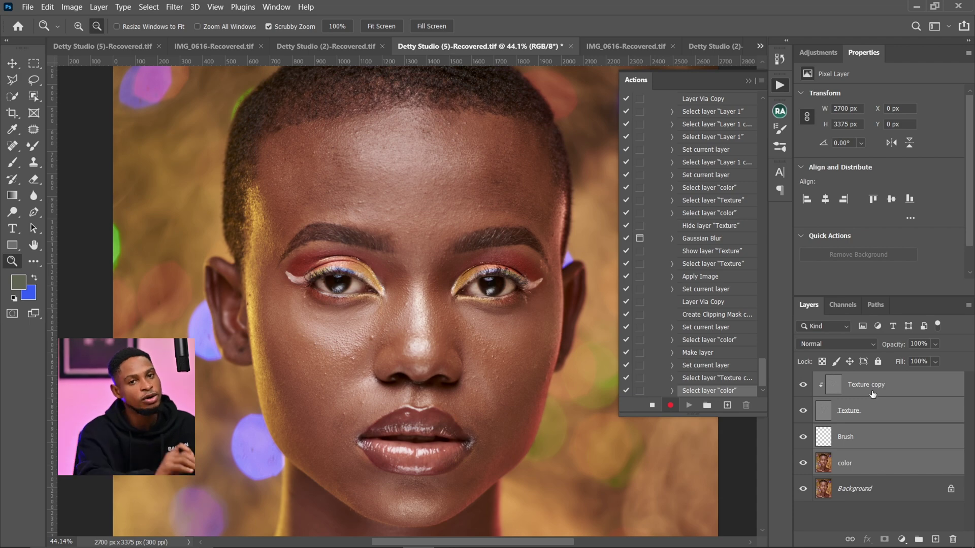
pyautogui.hotkey('ctrl', 'g')
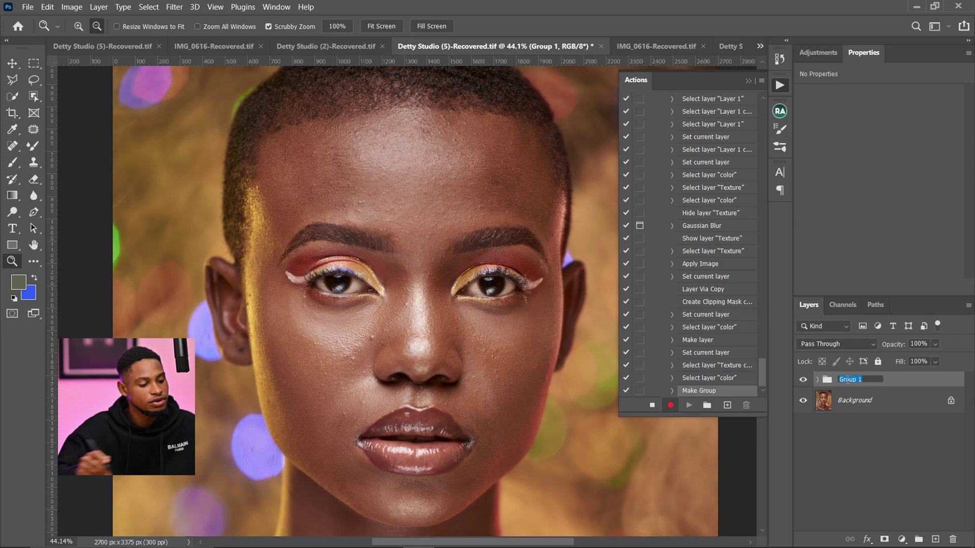
pyautogui.write('S')
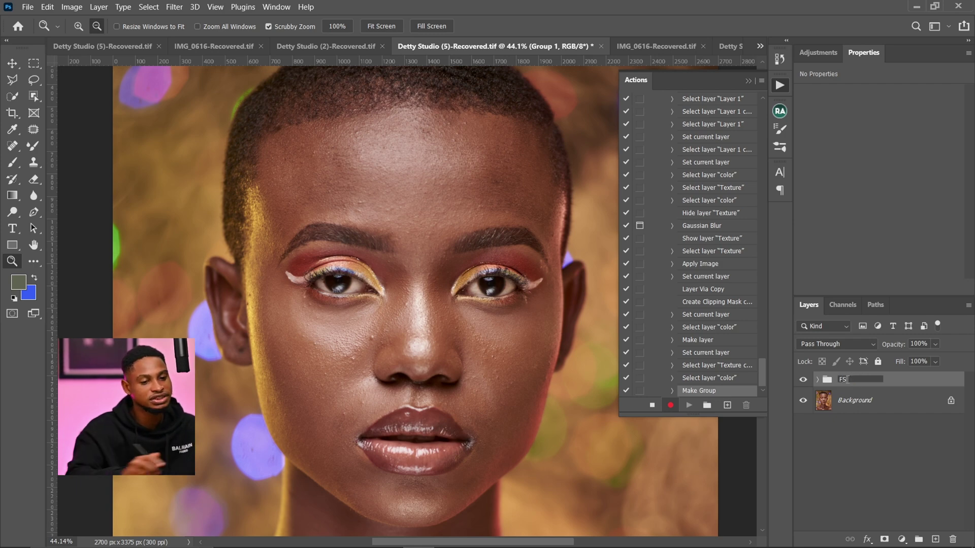
pyautogui.press('Return')
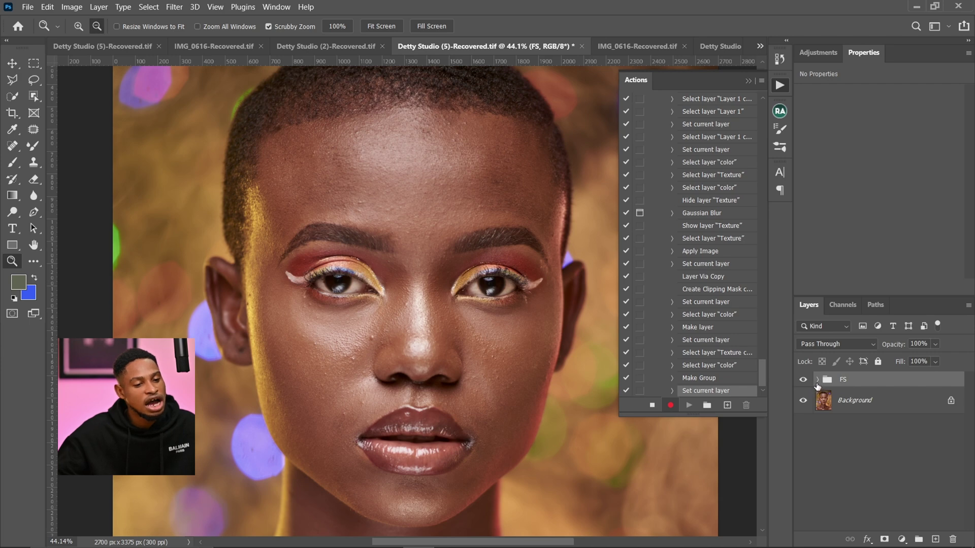
# Step: Stop recording the frequency separation action
pyautogui.press('ctrl')
pyautogui.press('ctrl')
pyautogui.press('ctrl')
pyautogui.press('ctrl')
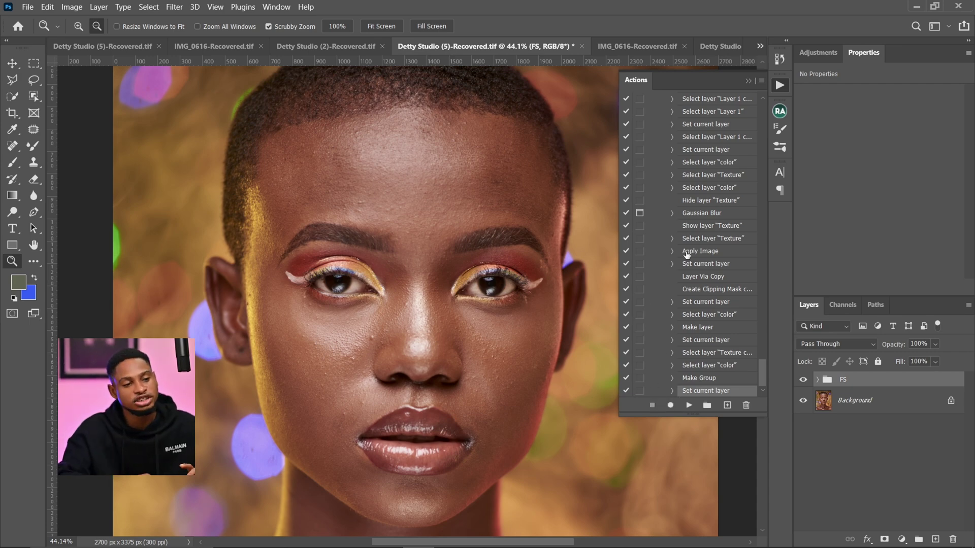
# Step: Display the recorded actions in Button Mode
pyautogui.press('ctrl')
pyautogui.press('ctrl')
pyautogui.press('ctrl')
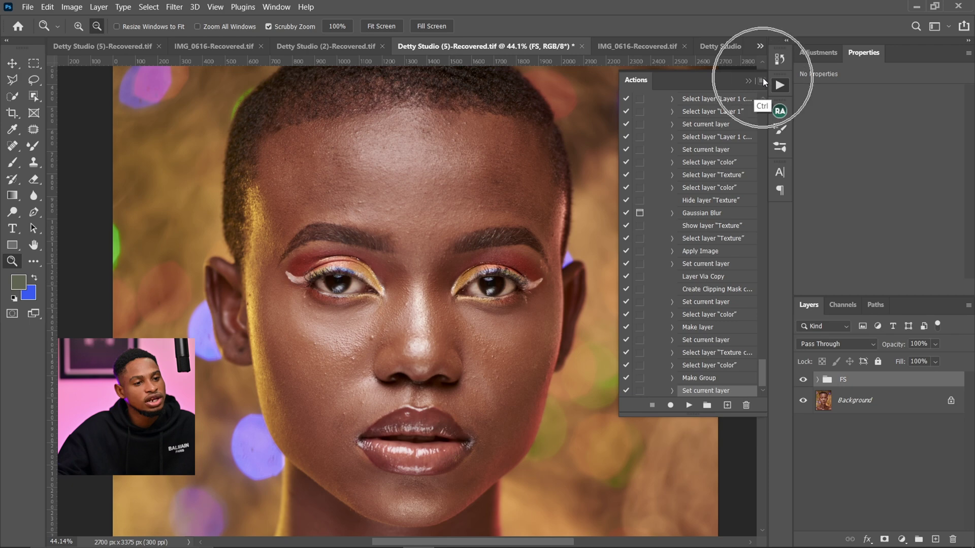
pyautogui.click(763, 81)
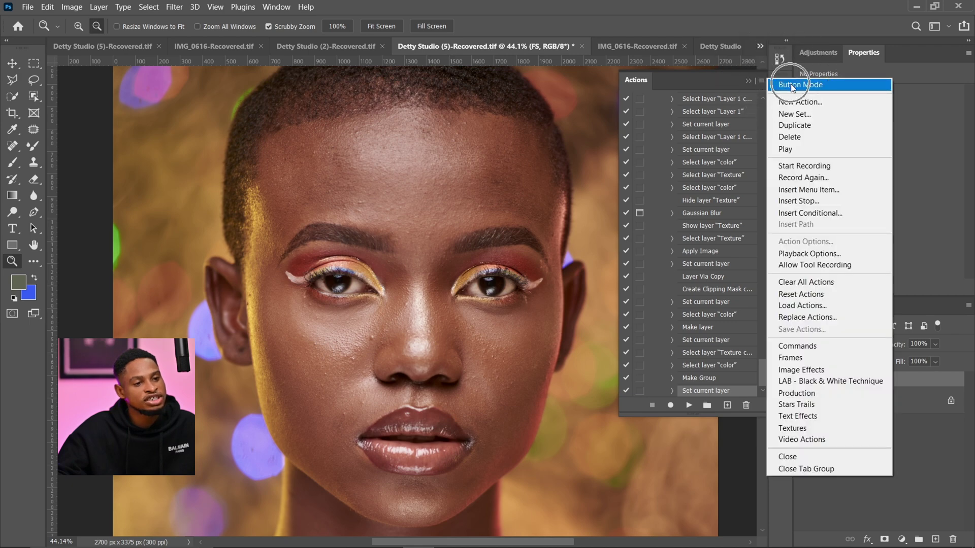
pyautogui.click(792, 85)
pyautogui.press('ctrl')
pyautogui.press('ctrl')
pyautogui.press('ctrl')
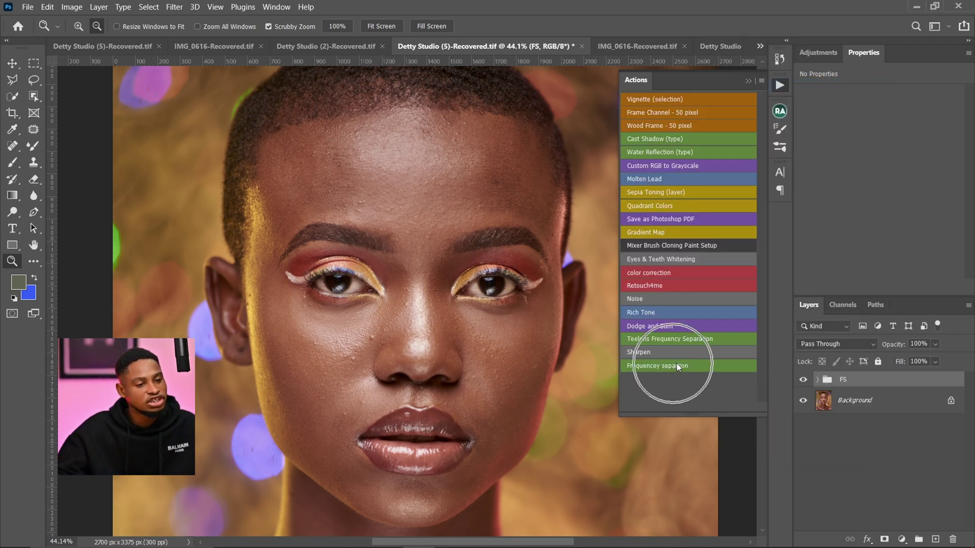
pyautogui.press('ctrl')
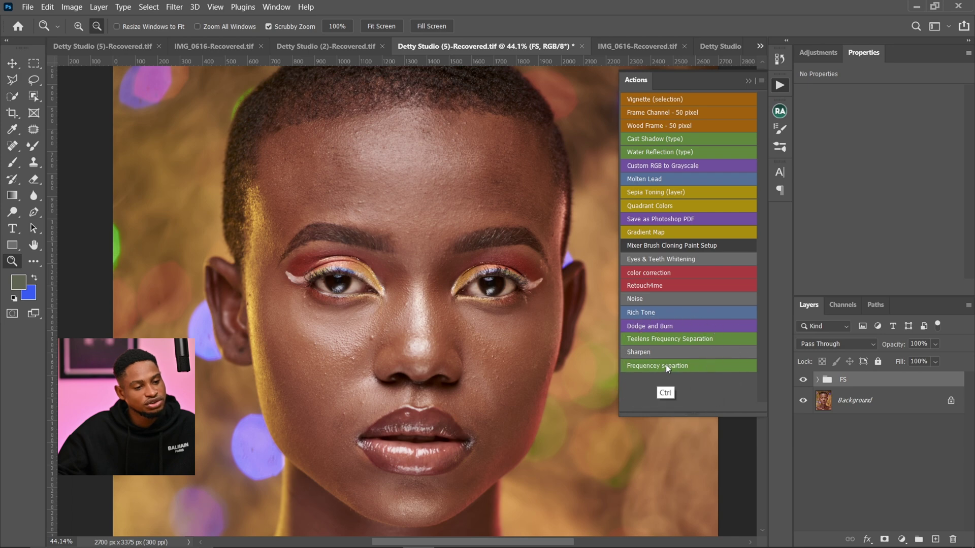
pyautogui.press('ctrl')
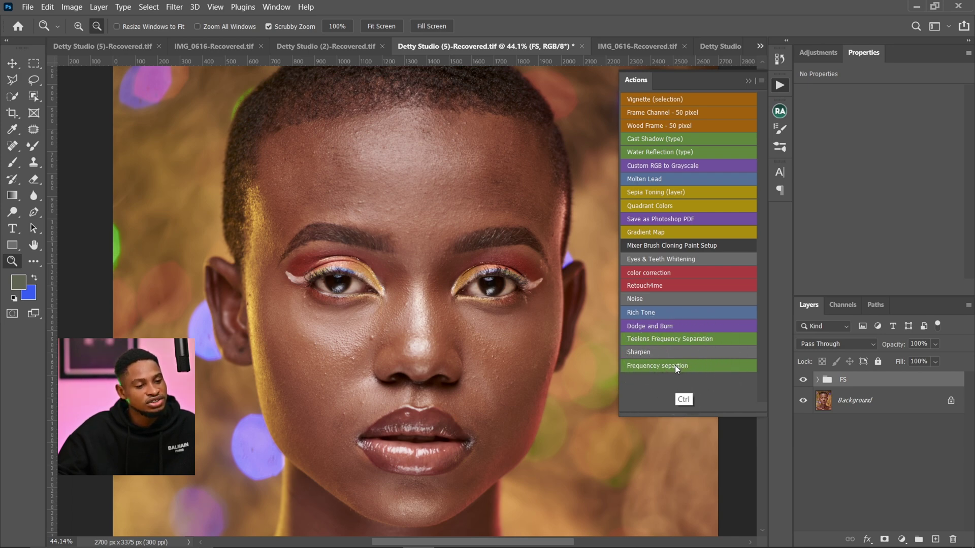
# Step: Delete the FS group together with its layers, leaving only the Background layer
pyautogui.click(674, 367)
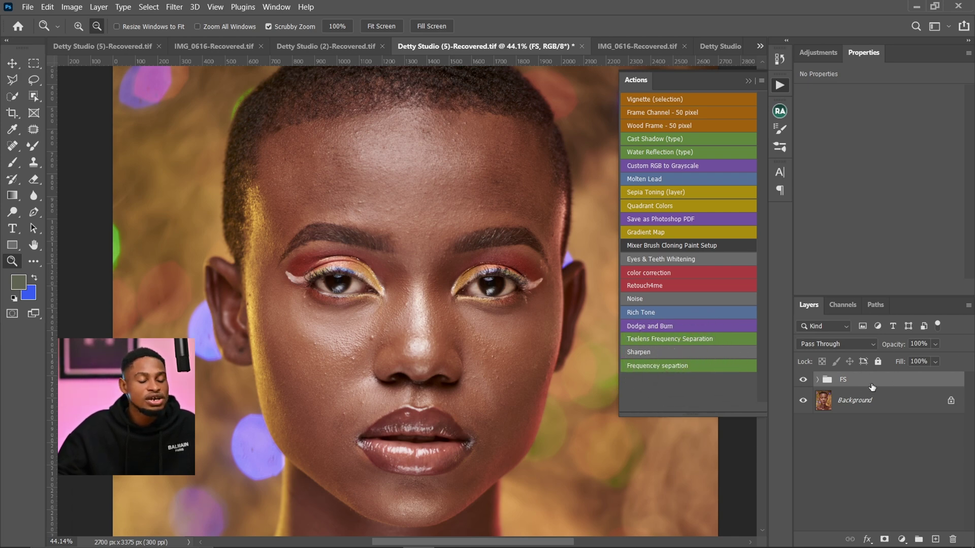
pyautogui.moveTo(920, 386); pyautogui.dragTo(953, 539)
# Step: Run the Frequencey separtion action on the portrait with a Gaussian Blur radius of 10 pixels
pyautogui.click(658, 367)
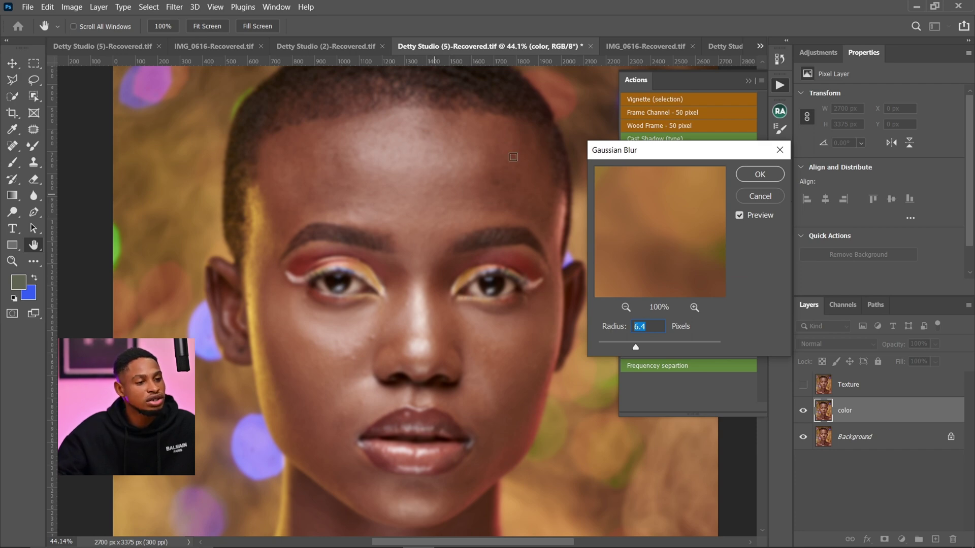
pyautogui.press('BackSpace')
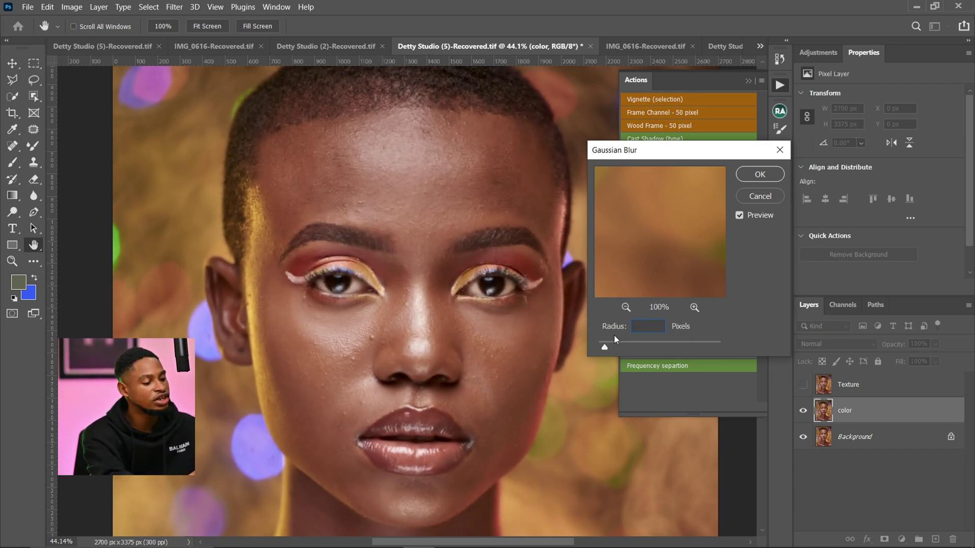
pyautogui.write('10')
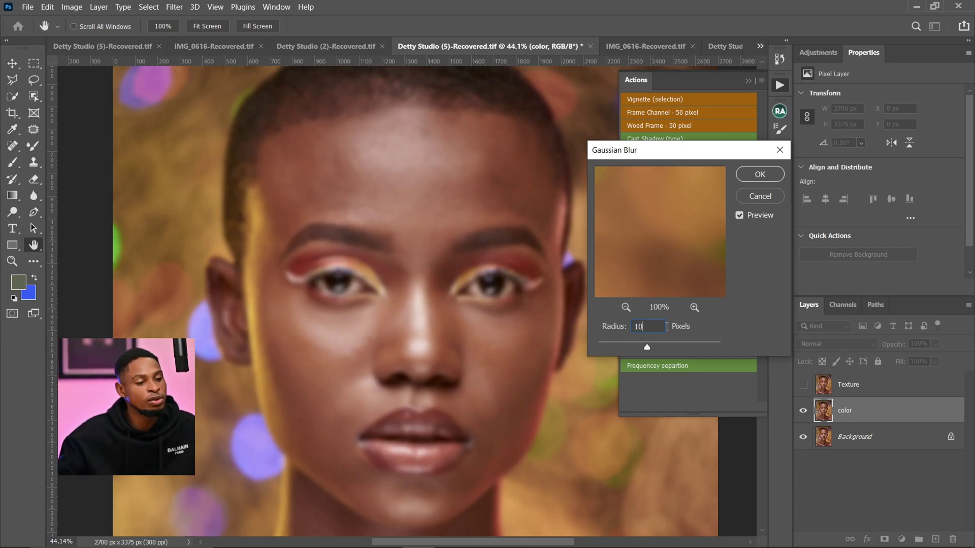
pyautogui.click(758, 176)
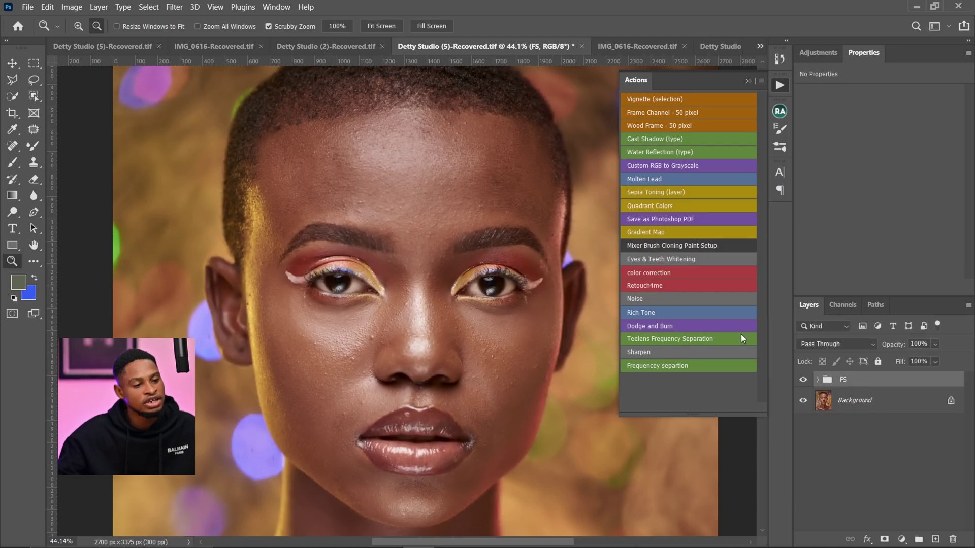
# Step: Expand the FS group and ready the Clone Stamp tool on the Texture copy layer
pyautogui.click(818, 380)
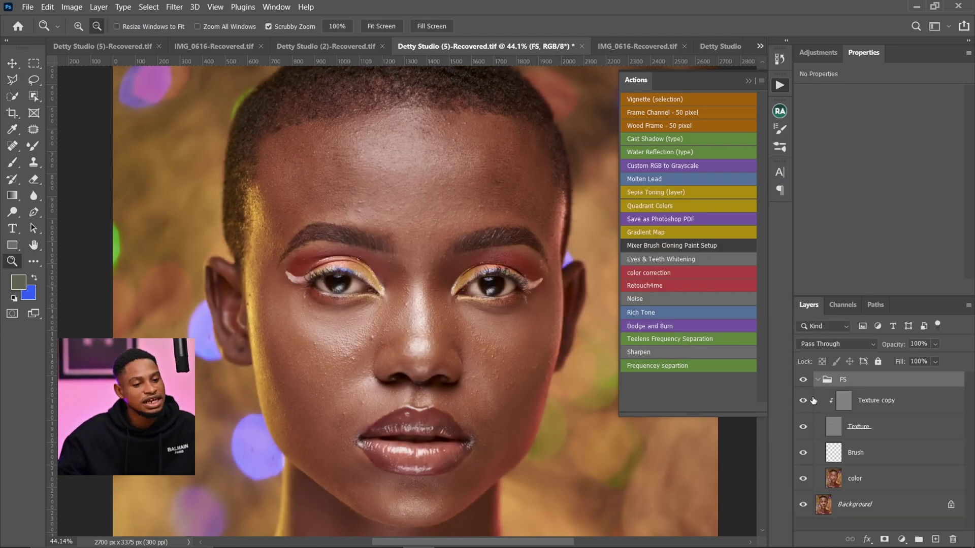
pyautogui.click(844, 481)
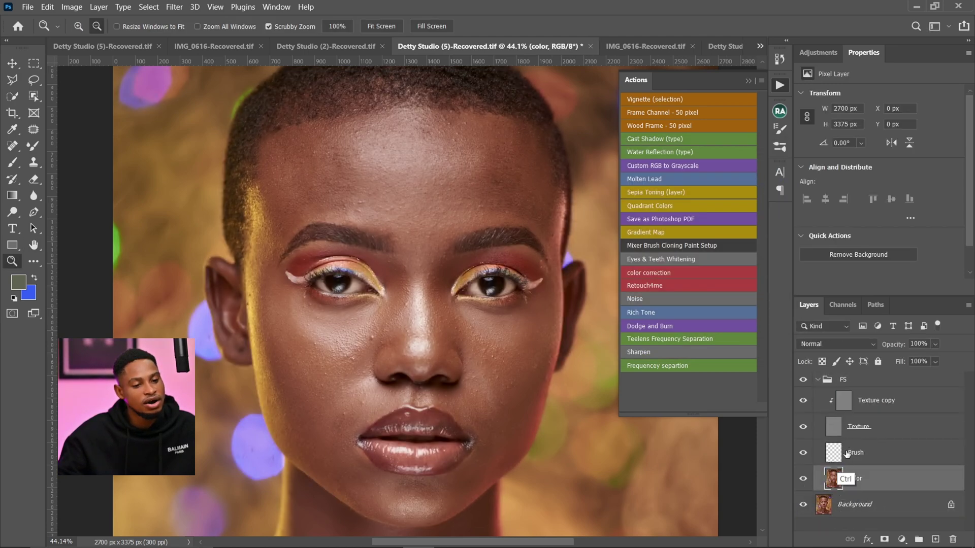
pyautogui.click(855, 402)
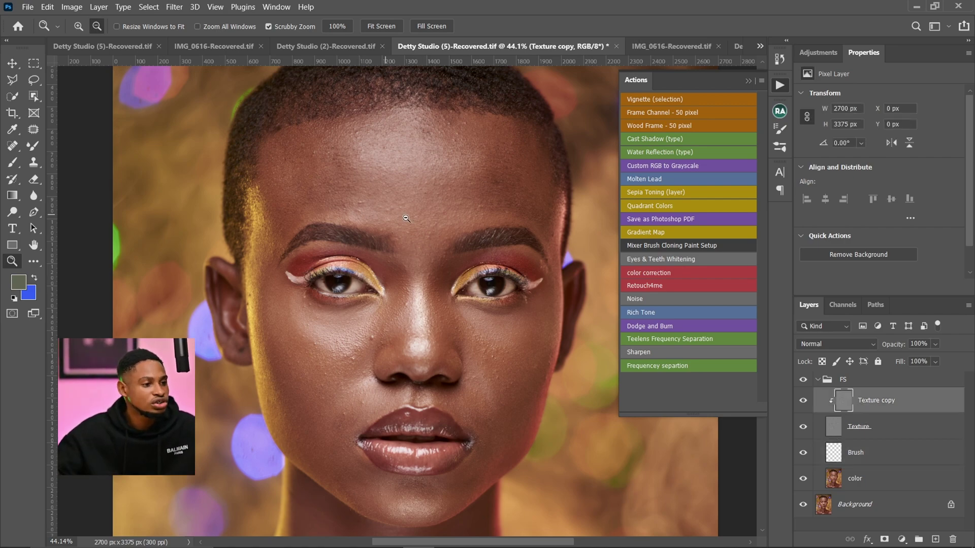
pyautogui.moveTo(361, 210); pyautogui.dragTo(439, 220)
pyautogui.click(33, 163)
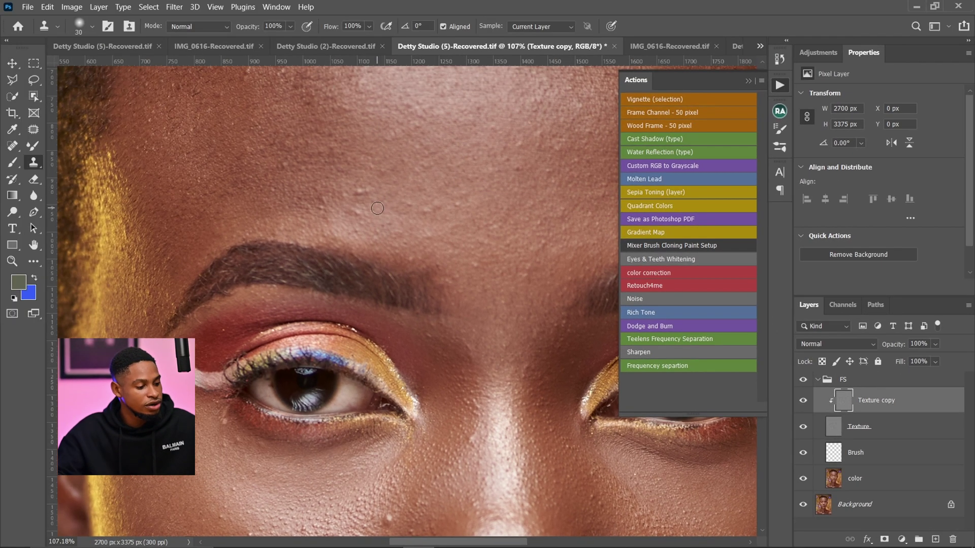
pyautogui.press('alt')
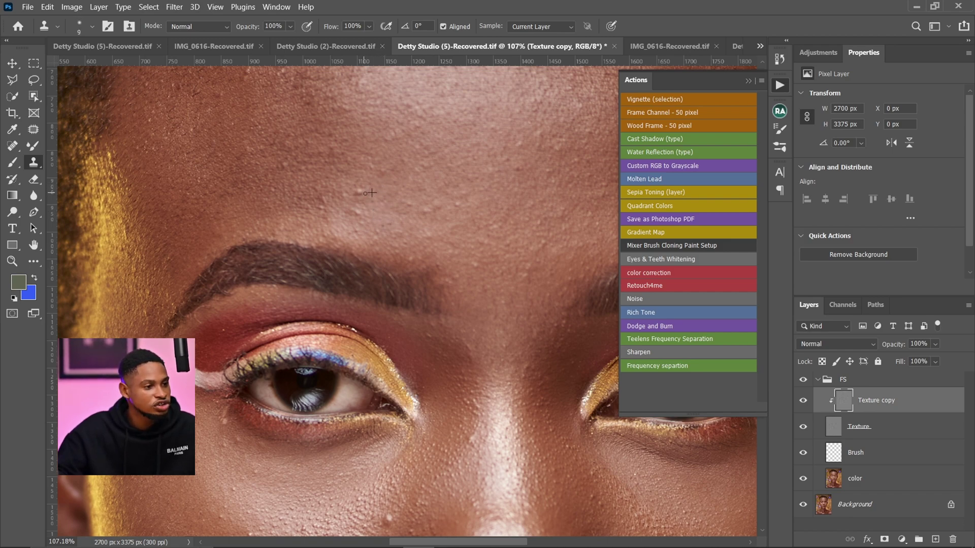
# Step: Clone clean skin texture over the blemishes beside the nose and on the cheek with a brush size of 30
pyautogui.scroll(-10, 355, 229)
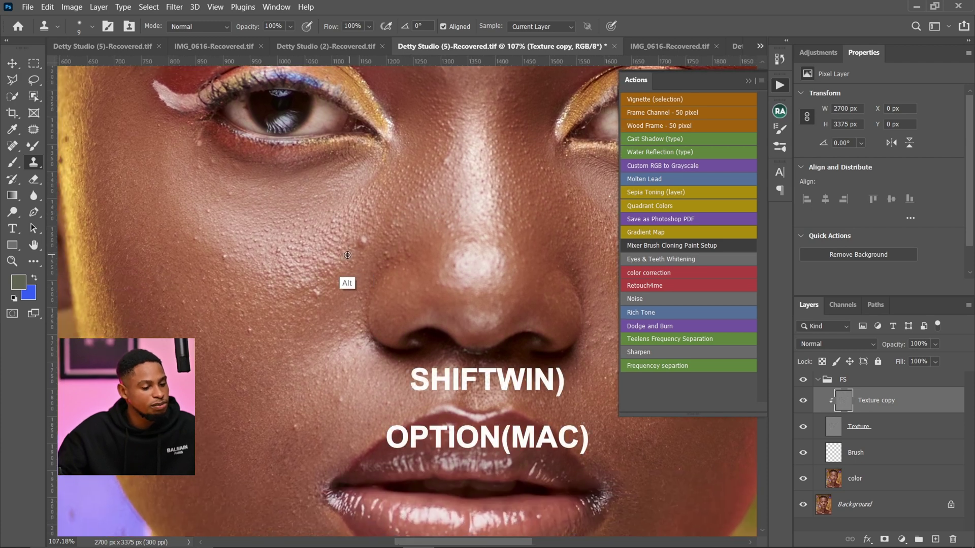
pyautogui.keyDown('alt'); pyautogui.click(346, 254); pyautogui.keyUp('alt')
pyautogui.press(']')
pyautogui.press(']')
pyautogui.press(']')
pyautogui.press(']')
pyautogui.press(']')
pyautogui.moveTo(363, 240); pyautogui.dragTo(362, 244)
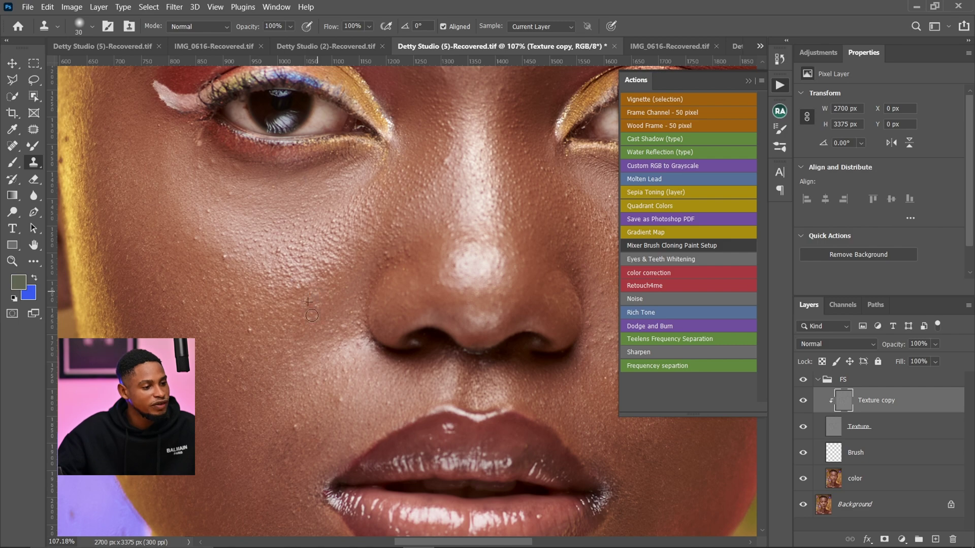
pyautogui.moveTo(312, 315); pyautogui.dragTo(312, 327)
# Step: Compare the face with the Texture copy layer hidden and shown to check the blemish cleanup
pyautogui.hotkey('alt', 'space')
pyautogui.moveTo(402, 267); pyautogui.dragTo(518, 259)
pyautogui.click(803, 401)
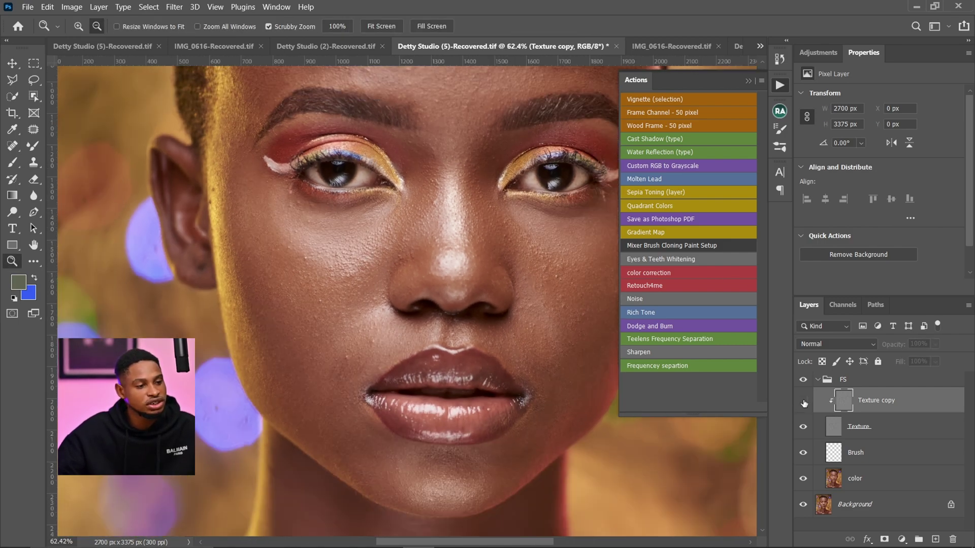
pyautogui.click(804, 401)
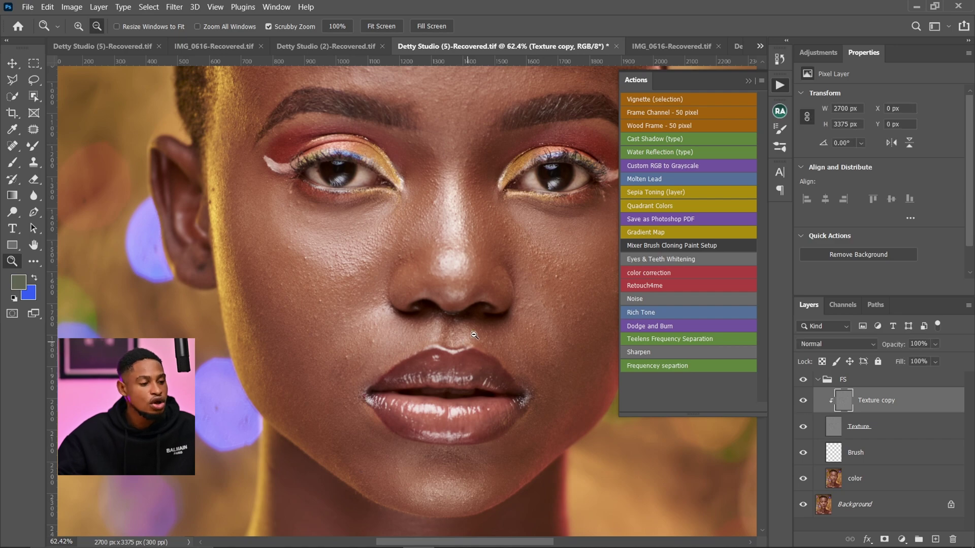
pyautogui.moveTo(474, 336); pyautogui.dragTo(384, 326)
pyautogui.moveTo(462, 255); pyautogui.dragTo(342, 275)
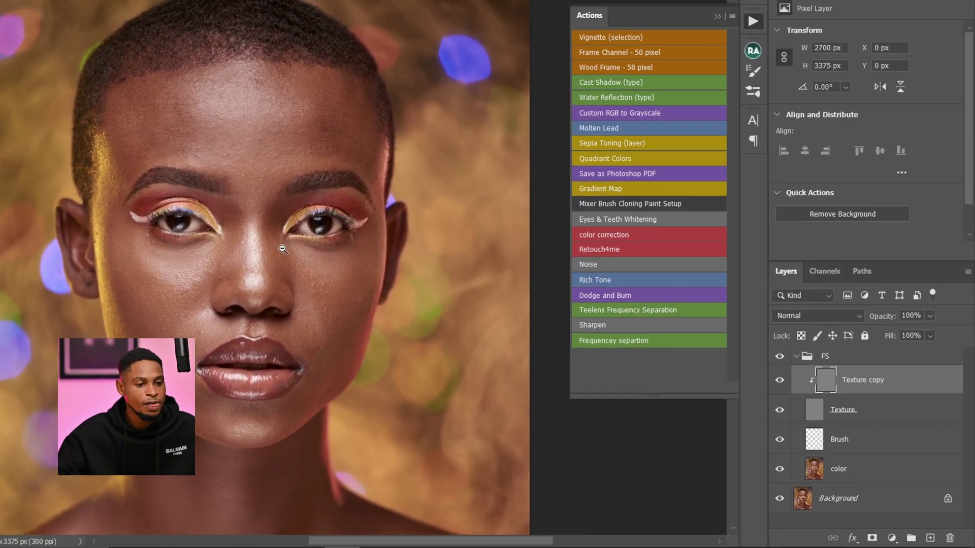
# Step: Blend the forehead tones on the Brush layer with the Mixer Brush
pyautogui.click(844, 458)
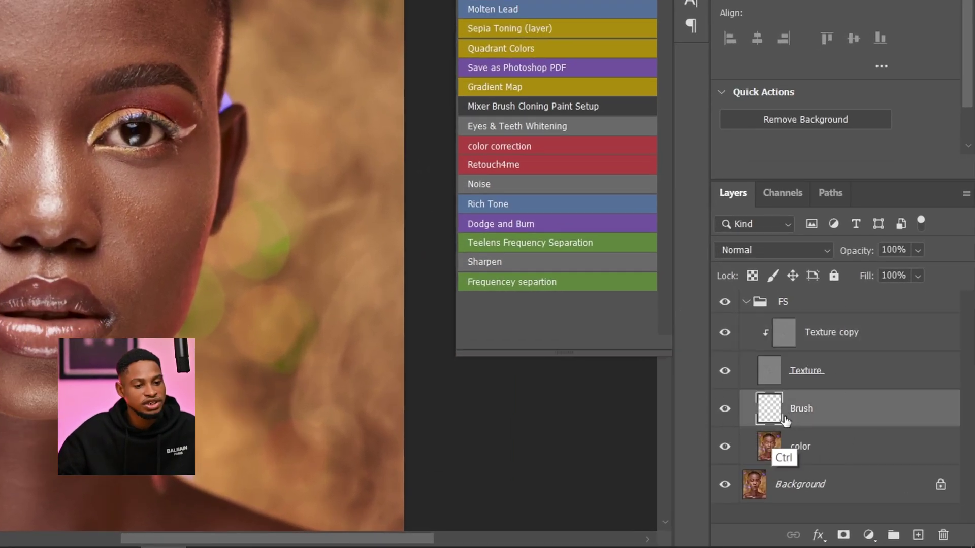
pyautogui.press('ctrl')
pyautogui.press('ctrl')
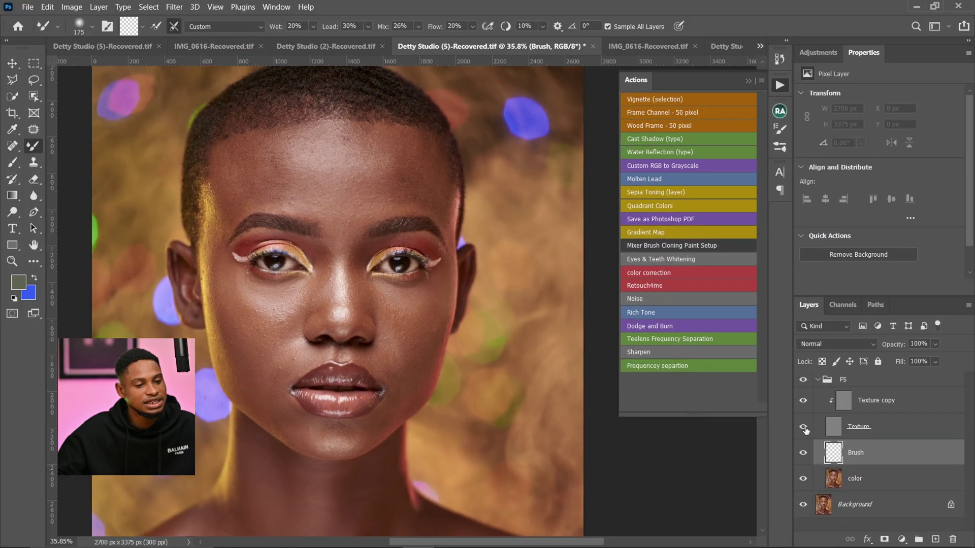
pyautogui.click(760, 397)
pyautogui.moveTo(322, 164)
pyautogui.mouseDown()
pyautogui.moveTo(381, 242)
pyautogui.moveTo(371, 214)
pyautogui.moveTo(387, 216)
pyautogui.moveTo(376, 224)
pyautogui.moveTo(378, 202)
pyautogui.moveTo(358, 217)
pyautogui.moveTo(375, 206)
pyautogui.moveTo(349, 205)
pyautogui.moveTo(400, 194)
pyautogui.moveTo(397, 212)
pyautogui.moveTo(369, 214)
pyautogui.moveTo(415, 206)
pyautogui.mouseUp()
pyautogui.press('[')
pyautogui.press('[')
pyautogui.press('[')
pyautogui.press('[')
pyautogui.press('[')
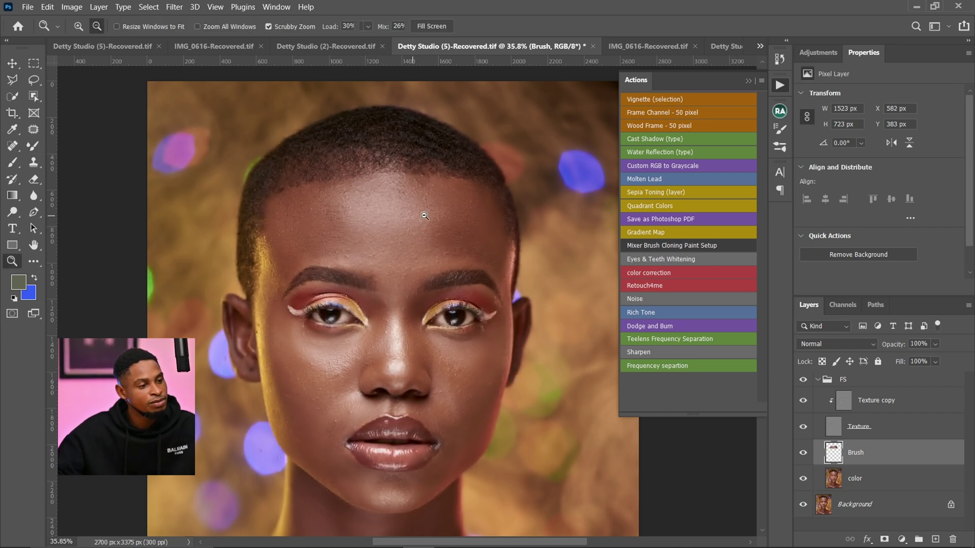
# Step: Compare the forehead with the Brush layer hidden and shown
pyautogui.moveTo(417, 215); pyautogui.dragTo(461, 227)
pyautogui.click(803, 453)
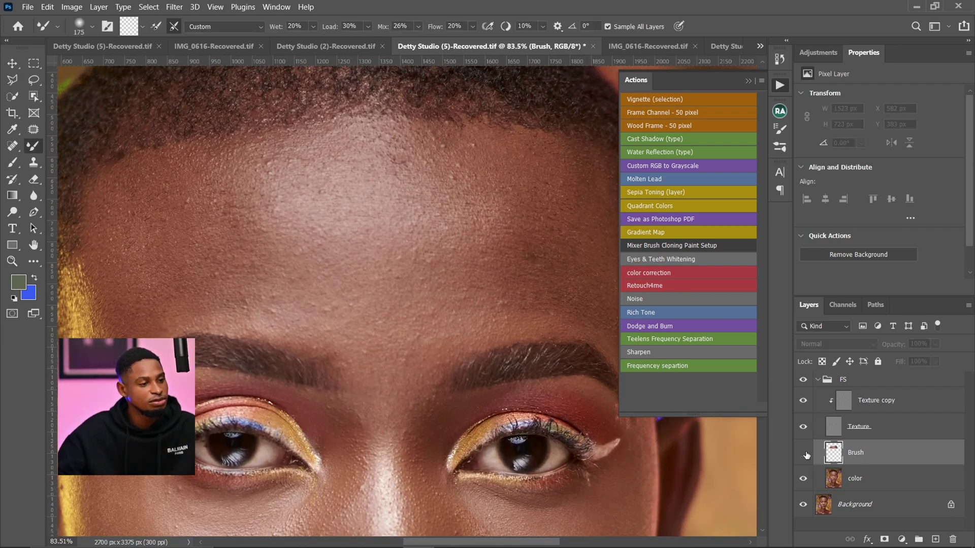
pyautogui.click(803, 453)
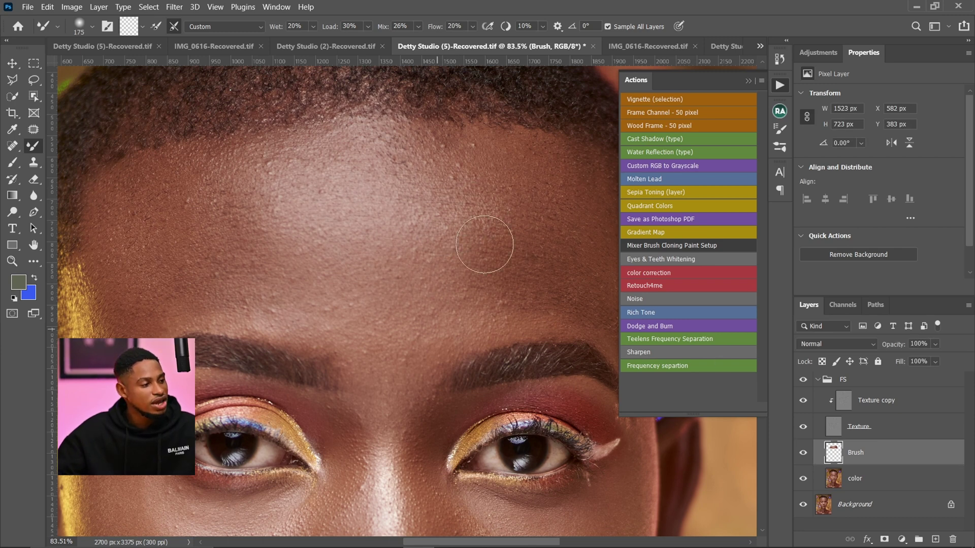
# Step: Clone clean texture over the forehead blemishes near the hairline on the Texture copy layer, sampling the current layer only
pyautogui.click(843, 406)
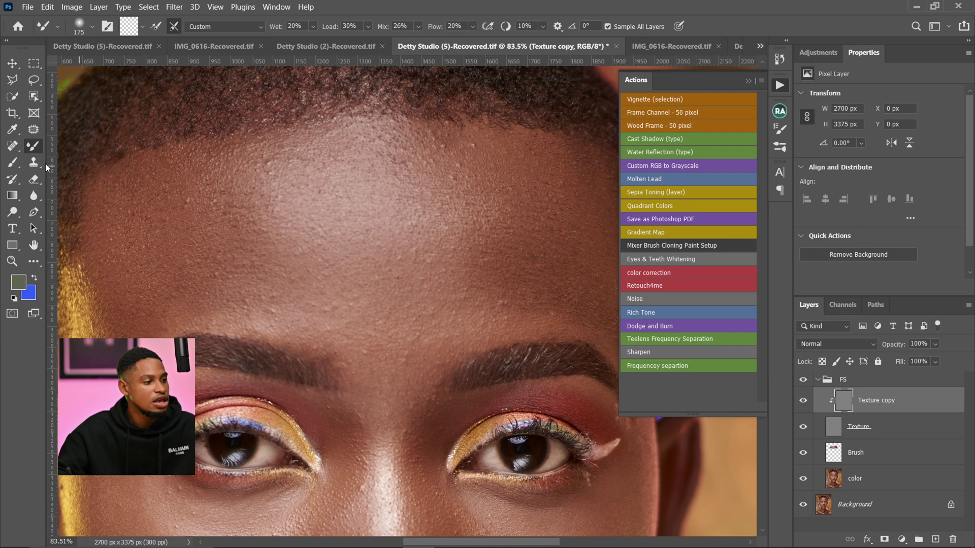
pyautogui.press('s')
pyautogui.press('alt')
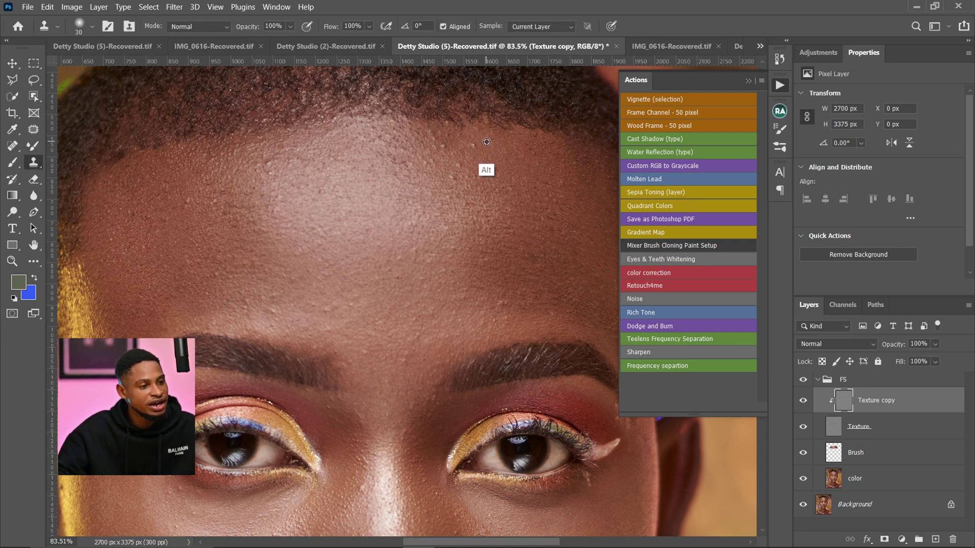
pyautogui.keyDown('alt'); pyautogui.click(486, 141); pyautogui.keyUp('alt')
pyautogui.press('alt')
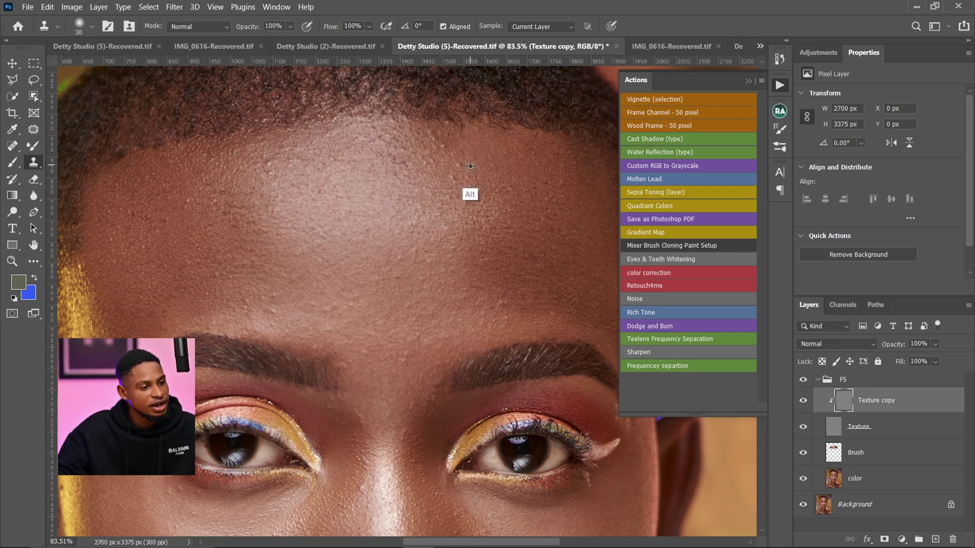
pyautogui.keyDown('alt'); pyautogui.click(468, 171); pyautogui.keyUp('alt')
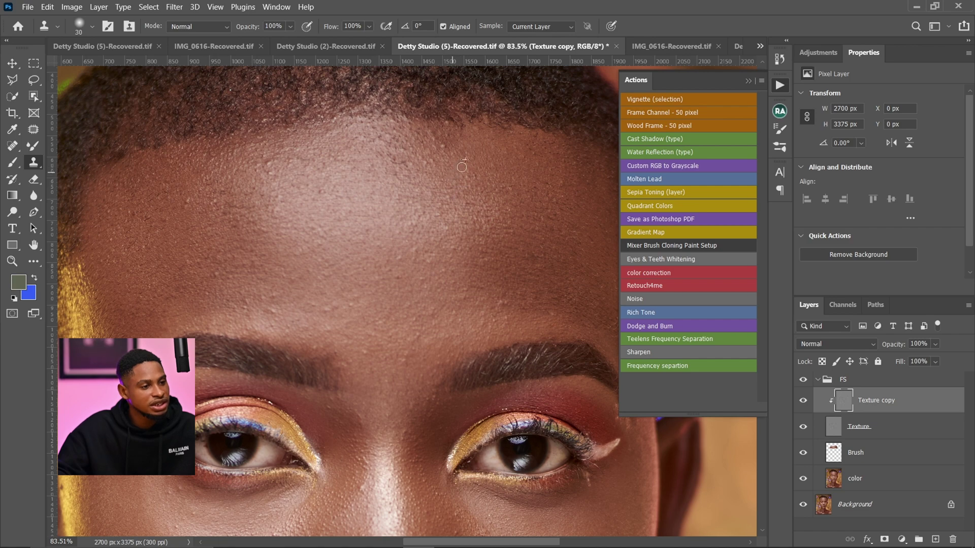
pyautogui.press('z')
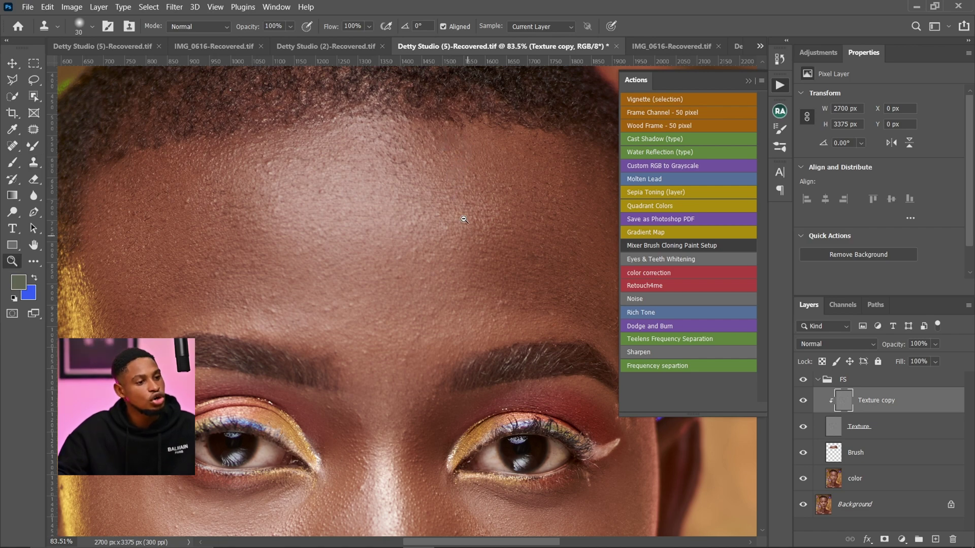
pyautogui.moveTo(464, 219)
pyautogui.mouseDown()
pyautogui.moveTo(438, 220)
pyautogui.moveTo(464, 220)
pyautogui.mouseUp()
# Step: Try cloning forehead texture on the Texture copy layer with Clone Stamp sampling set to Current & Below
pyautogui.click(33, 162)
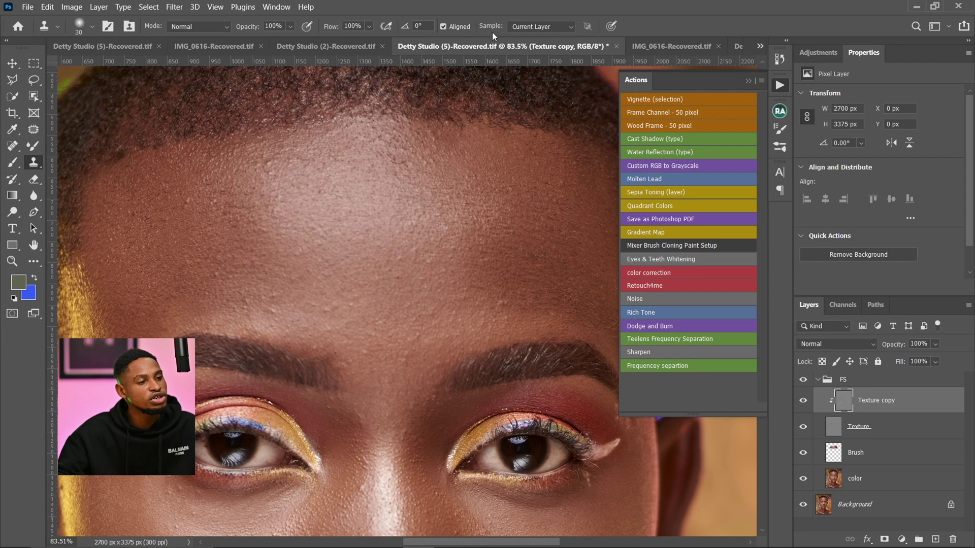
pyautogui.click(528, 26)
pyautogui.click(525, 55)
pyautogui.click(533, 31)
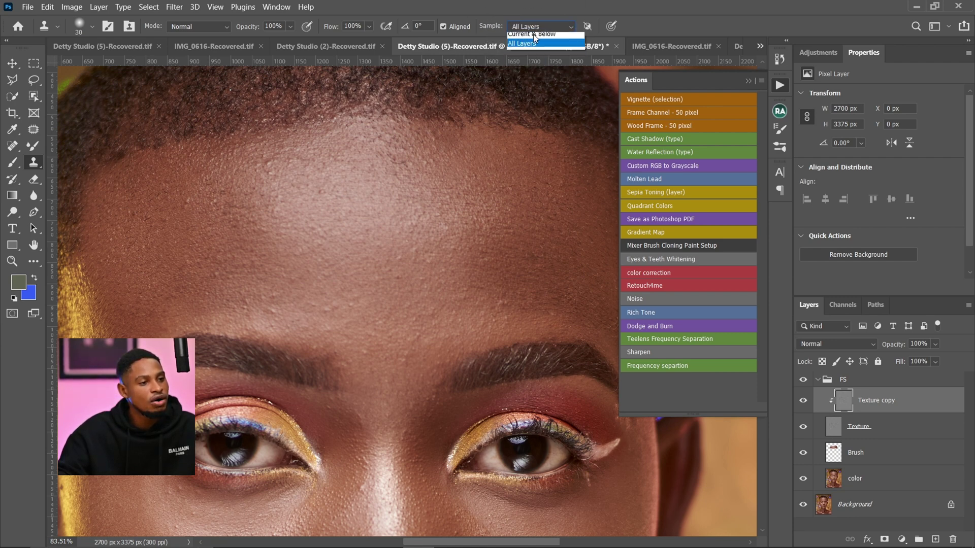
pyautogui.click(533, 44)
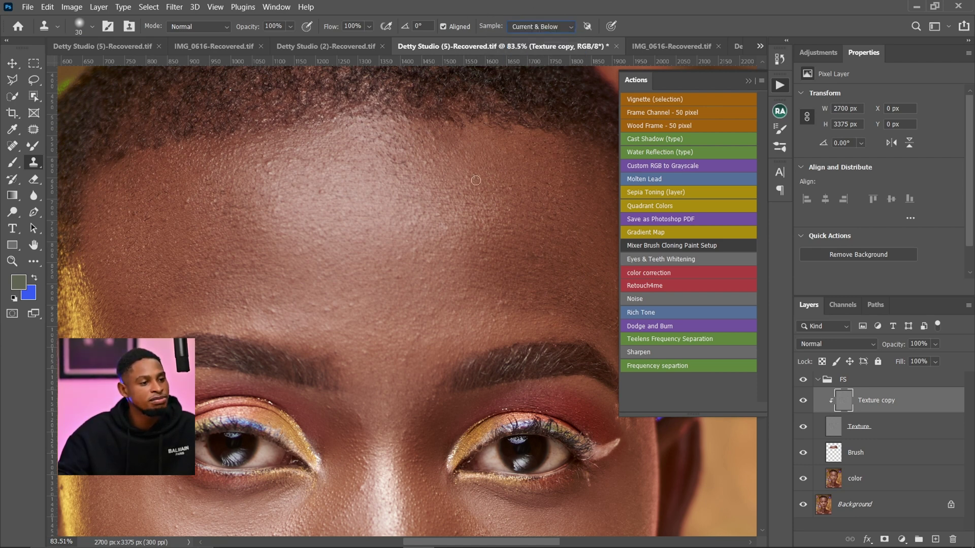
pyautogui.keyDown('alt'); pyautogui.click(177, 226); pyautogui.keyUp('alt')
pyautogui.moveTo(188, 206); pyautogui.dragTo(190, 200)
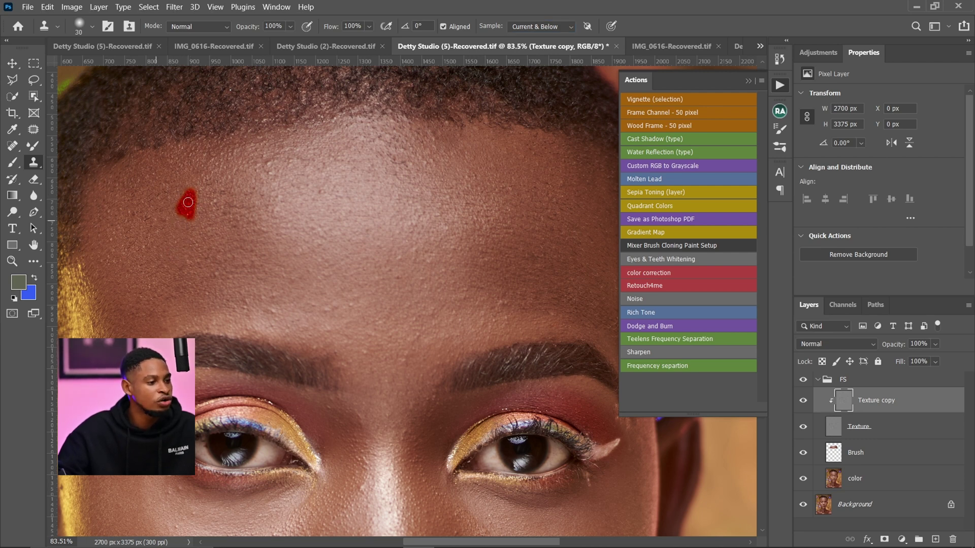
pyautogui.keyDown('alt'); pyautogui.click(280, 170); pyautogui.keyUp('alt')
pyautogui.moveTo(265, 170)
pyautogui.mouseDown()
pyautogui.moveTo(274, 164)
pyautogui.moveTo(302, 188)
pyautogui.moveTo(327, 190)
pyautogui.mouseUp()
pyautogui.keyDown('alt'); pyautogui.click(350, 223); pyautogui.keyUp('alt')
# Step: Undo the forehead clone strokes and set the Clone Stamp sampling back to Current Layer
pyautogui.hotkey('ctrl', 'z')
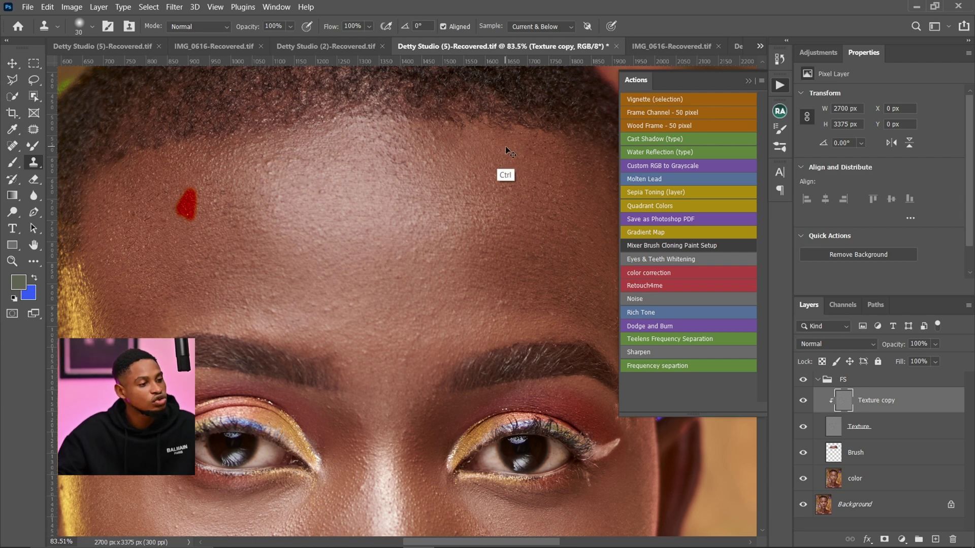
pyautogui.hotkey('ctrl', 'z')
pyautogui.click(544, 32)
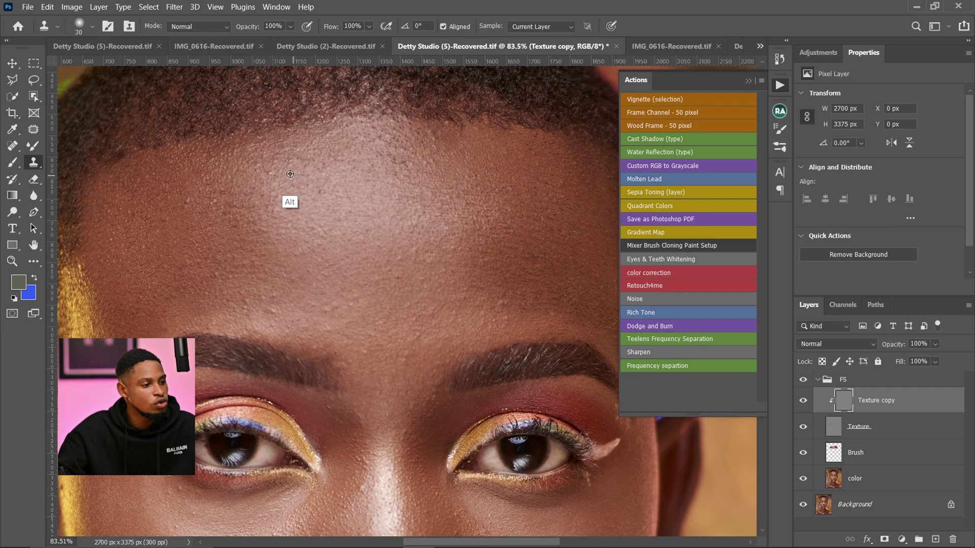
pyautogui.press('z')
pyautogui.keyDown('alt'); pyautogui.click(458, 243); pyautogui.keyUp('alt')
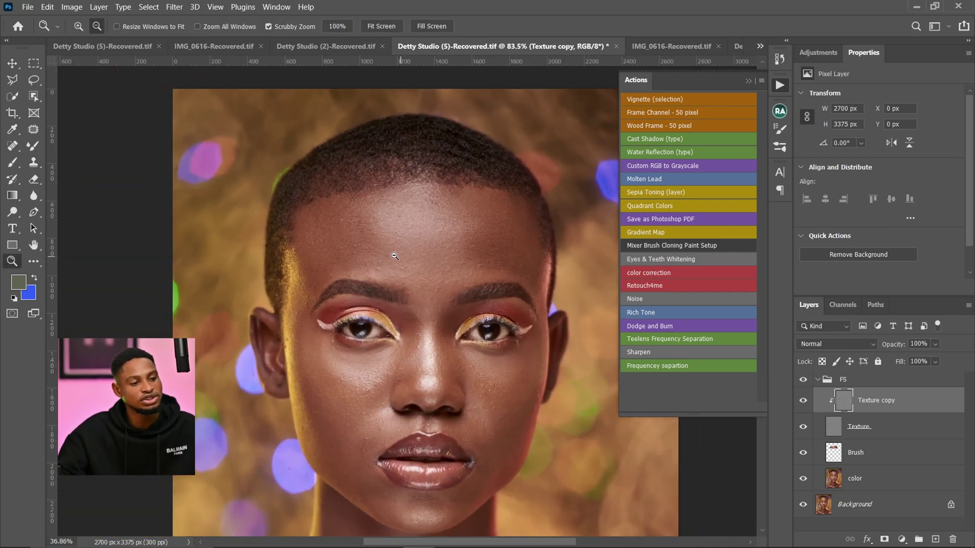